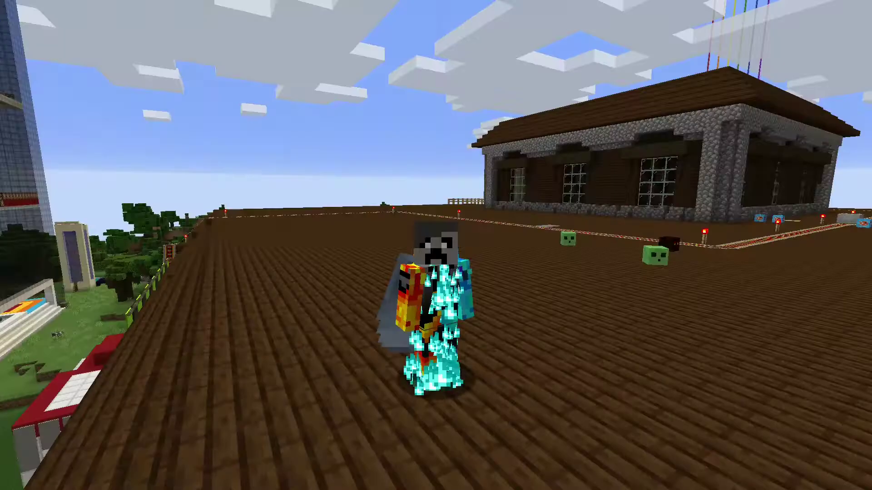
Step: Show the diamond, creeper egg and bedrock block held from the in-game hotbar
{"action": "key", "text": "F1"}
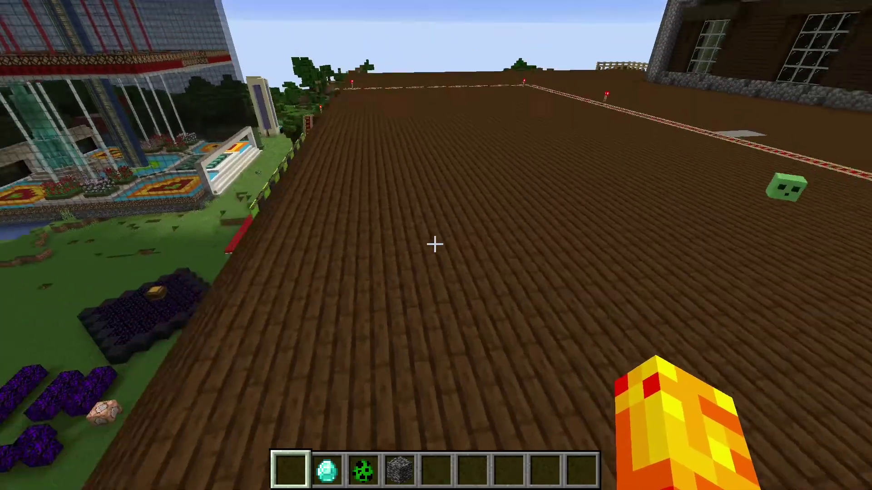
{"action": "key", "text": "w"}
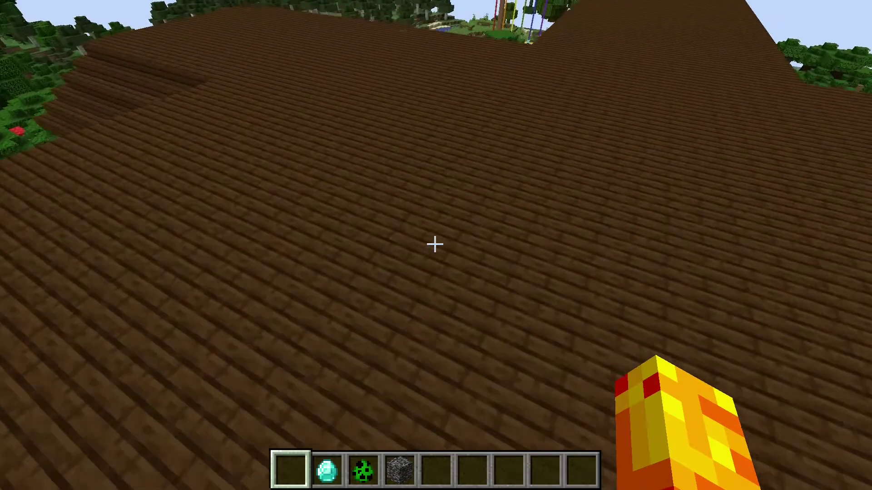
{"action": "key", "text": "2"}
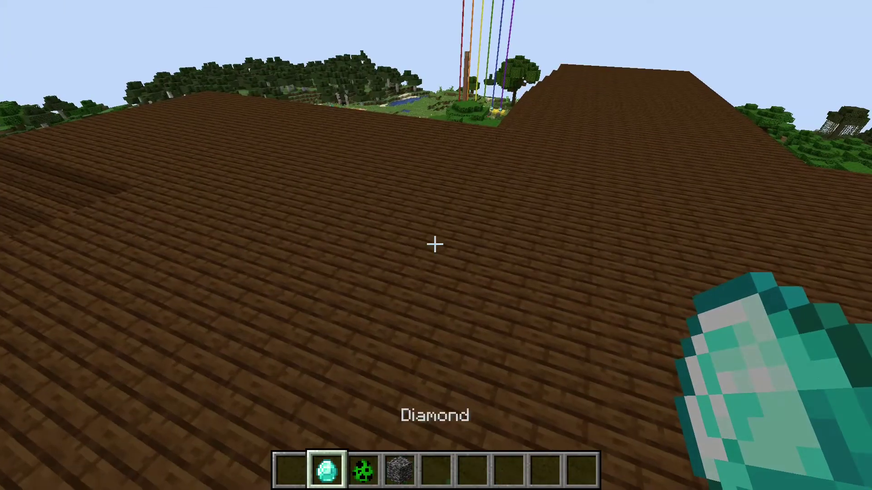
{"action": "key", "text": "3"}
{"action": "key", "text": "4"}
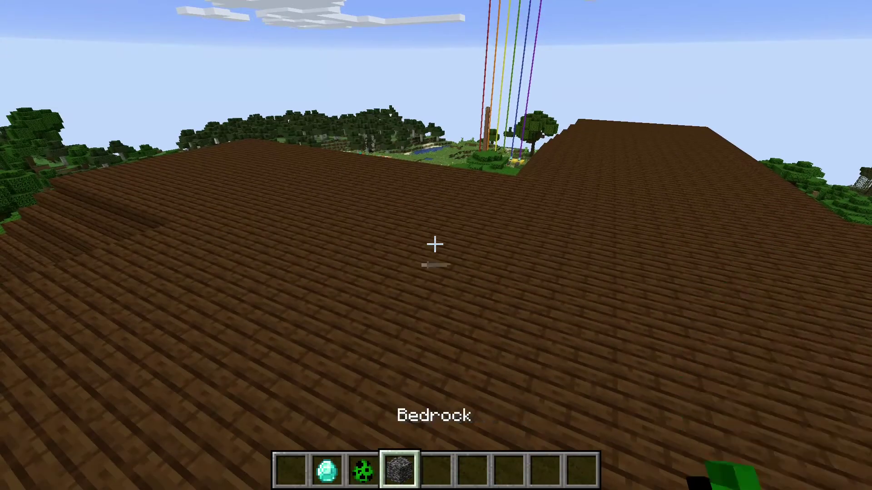
{"action": "key", "text": "2"}
{"action": "key", "text": "1"}
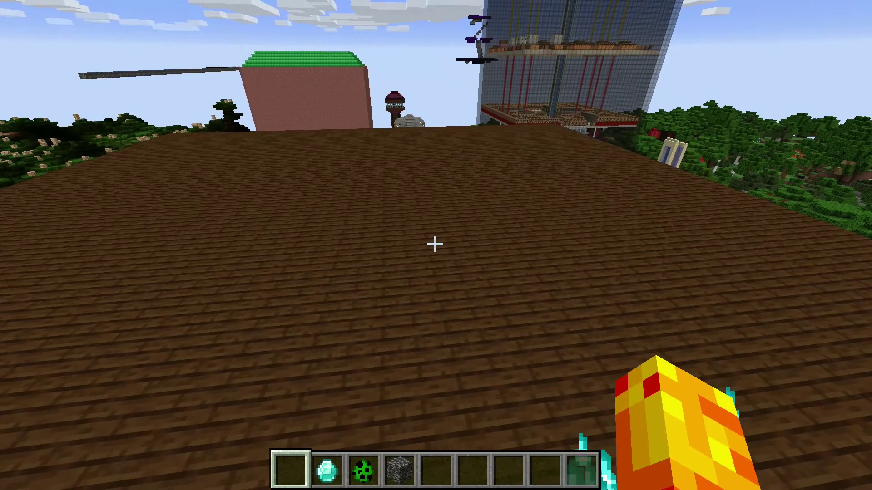
Step: Open the resource packs folder through Options > Resource Packs > Open Pack Folder
{"action": "key", "text": "Escape"}
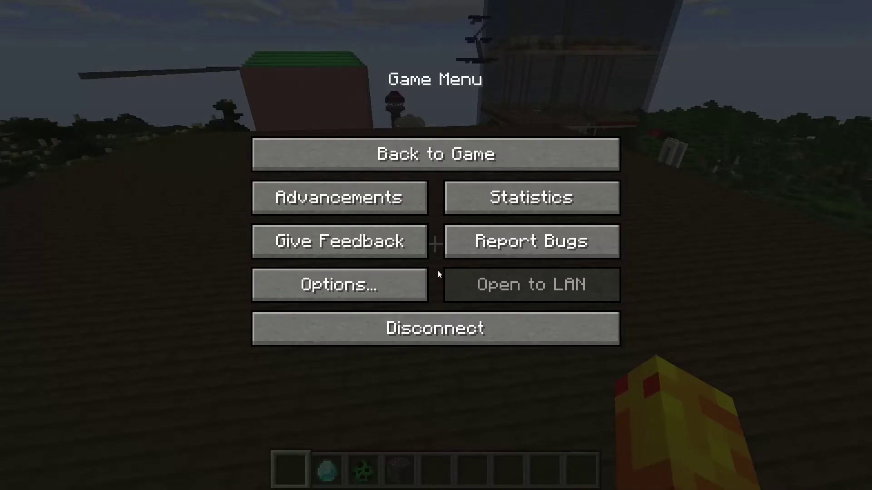
{"action": "left_click", "coordinate": [406, 285]}
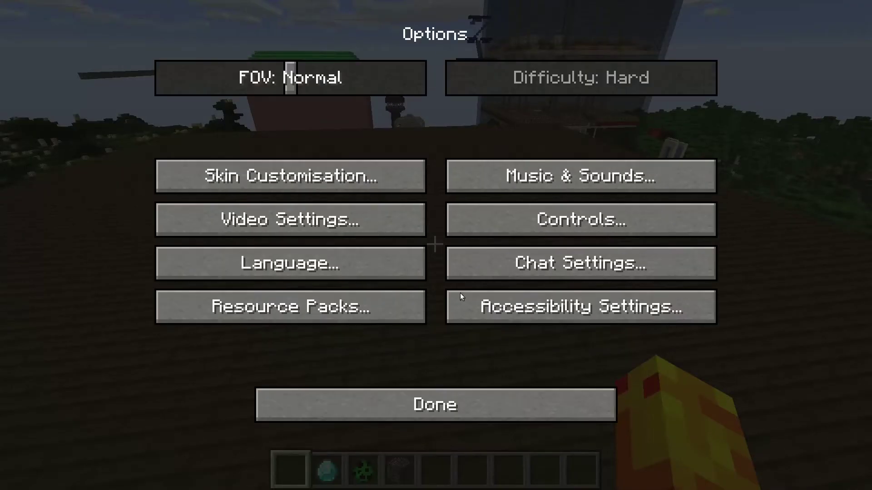
{"action": "left_click", "coordinate": [317, 312]}
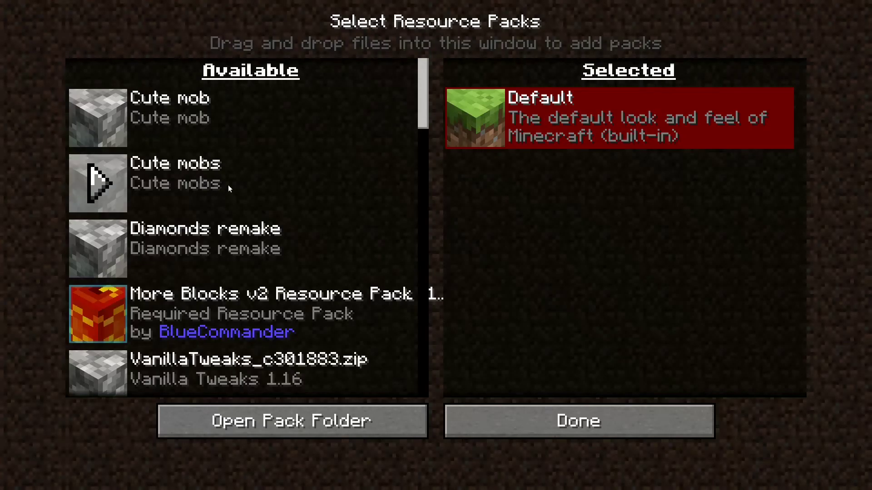
{"action": "scroll", "coordinate": [216, 186], "scroll_direction": "down", "scroll_amount": 20}
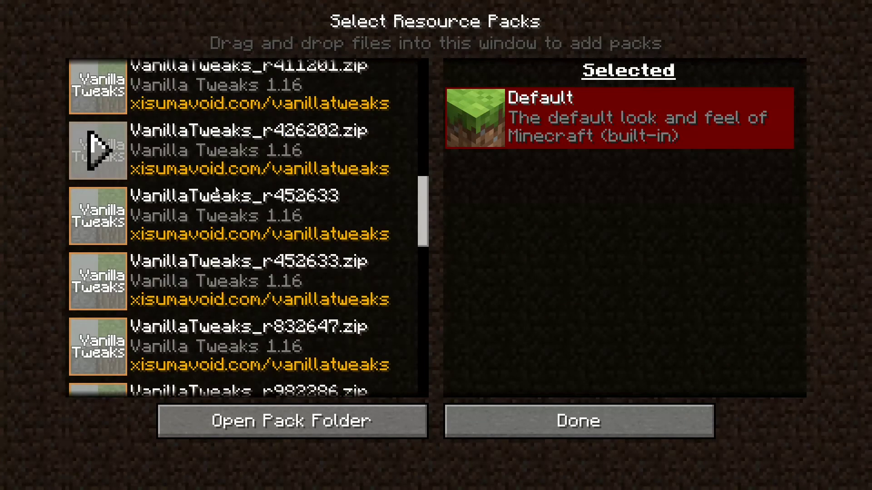
{"action": "scroll", "coordinate": [216, 189], "scroll_direction": "up", "scroll_amount": 20}
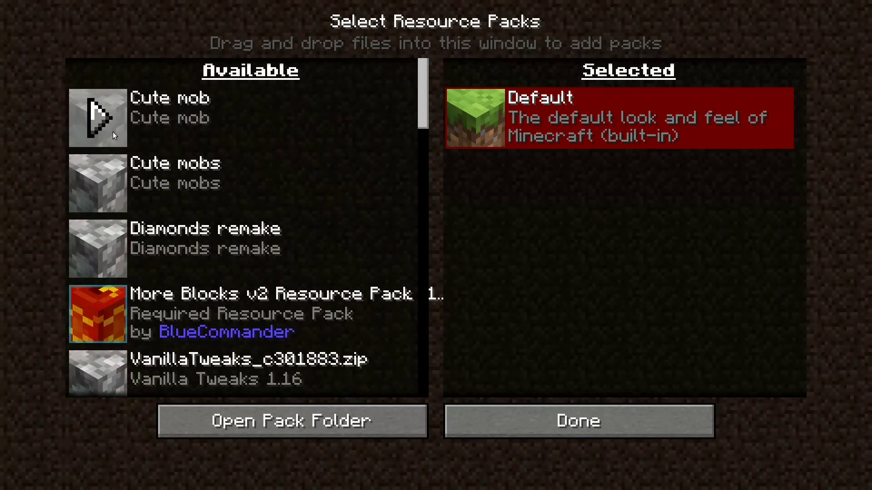
{"action": "left_click", "coordinate": [277, 422]}
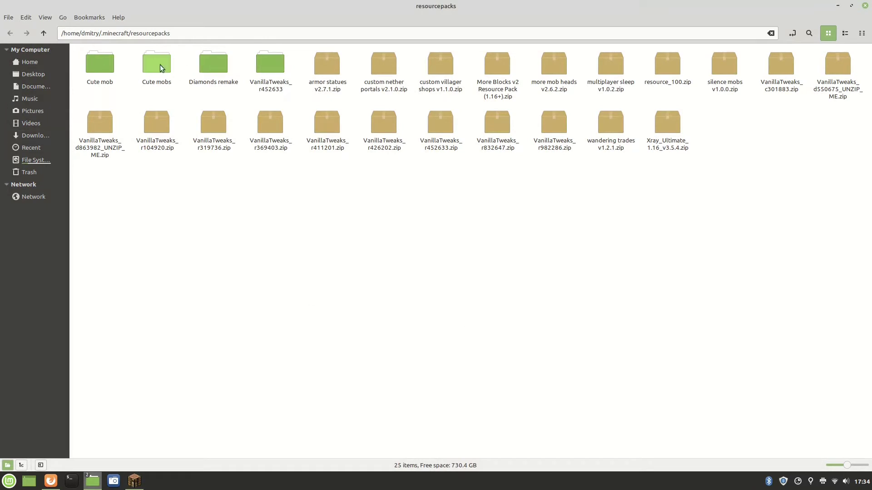
Step: Create a new folder in resourcepacks and name it 'tutorial'
{"action": "right_click", "coordinate": [407, 251]}
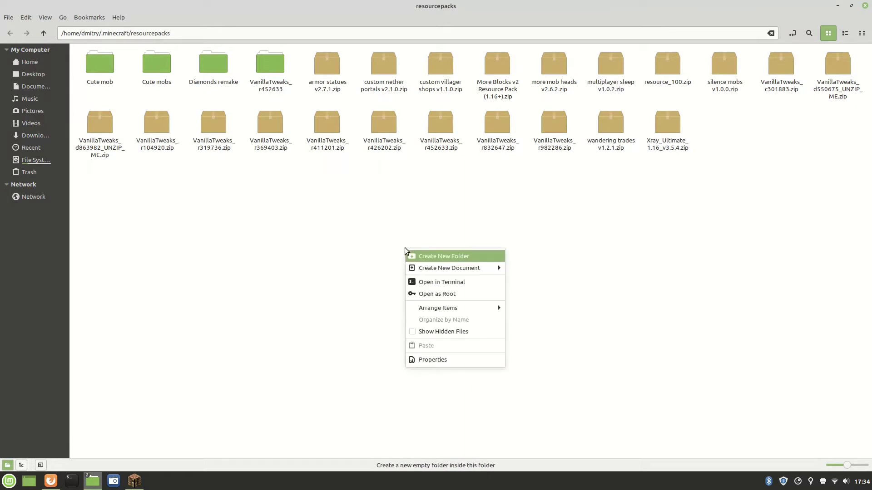
{"action": "left_click", "coordinate": [420, 256]}
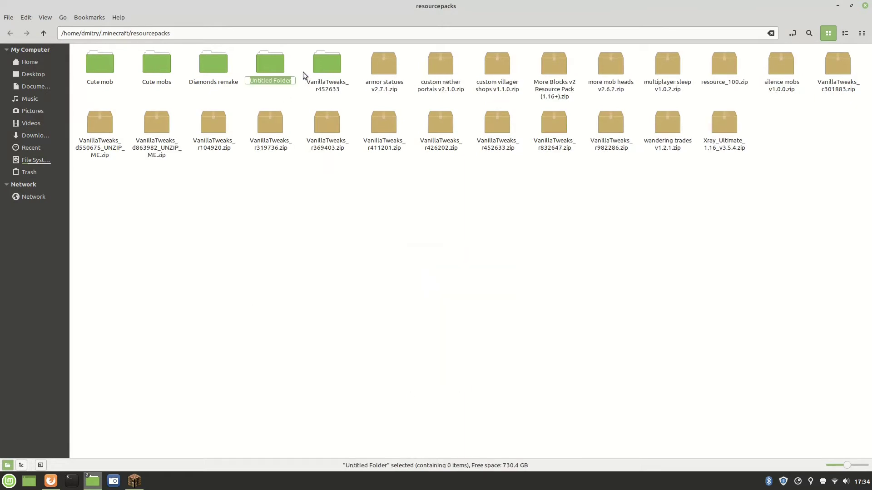
{"action": "left_click", "coordinate": [294, 84]}
{"action": "key", "text": "BackSpace"}
{"action": "key", "text": "BackSpace"}
{"action": "key", "text": "BackSpace"}
{"action": "key", "text": "BackSpace"}
{"action": "key", "text": "BackSpace"}
{"action": "key", "text": "BackSpace"}
{"action": "key", "text": "BackSpace"}
{"action": "key", "text": "BackSpace"}
{"action": "key", "text": "BackSpace"}
{"action": "key", "text": "BackSpace"}
{"action": "key", "text": "BackSpace"}
{"action": "key", "text": "BackSpace"}
{"action": "key", "text": "BackSpace"}
{"action": "key", "text": "BackSpace"}
{"action": "key", "text": "BackSpace"}
{"action": "type", "text": "tutorial"}
{"action": "left_click", "coordinate": [333, 279]}
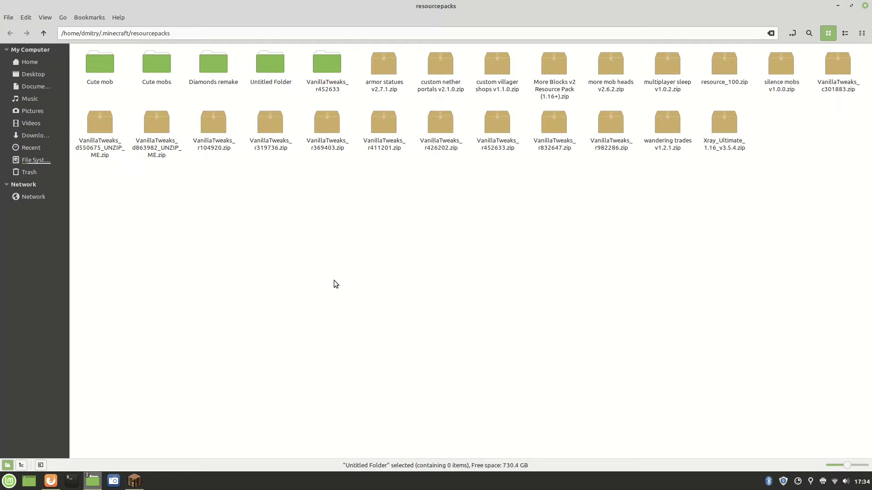
Step: Create an empty document named pack.mcmeta inside tutorial, then return to resourcepacks
{"action": "double_click", "coordinate": [274, 75]}
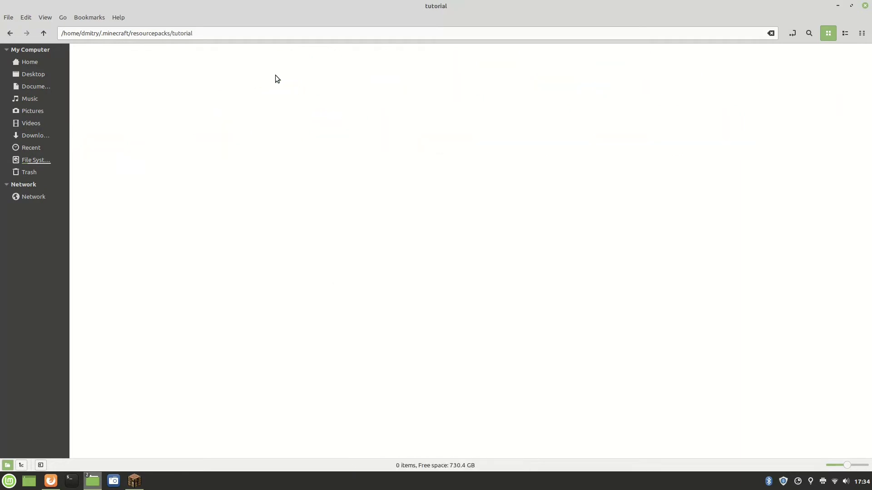
{"action": "right_click", "coordinate": [140, 88]}
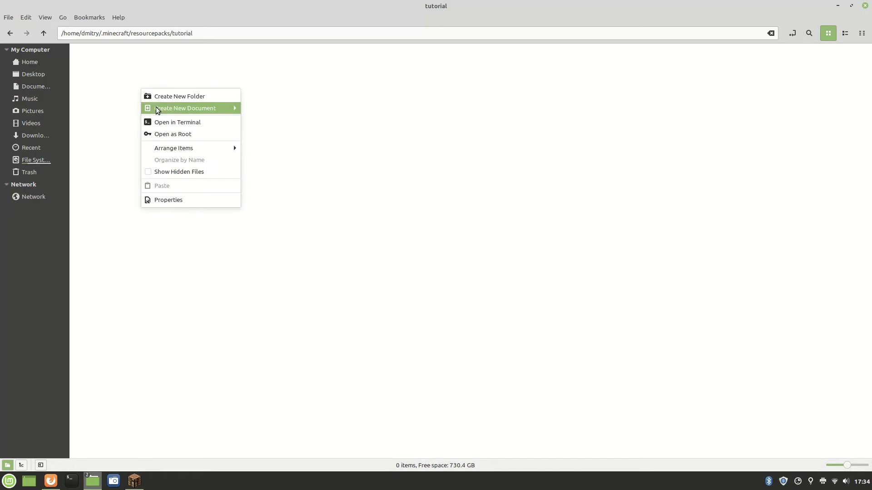
{"action": "mouse_move", "coordinate": [218, 107]}
{"action": "left_click", "coordinate": [274, 121]}
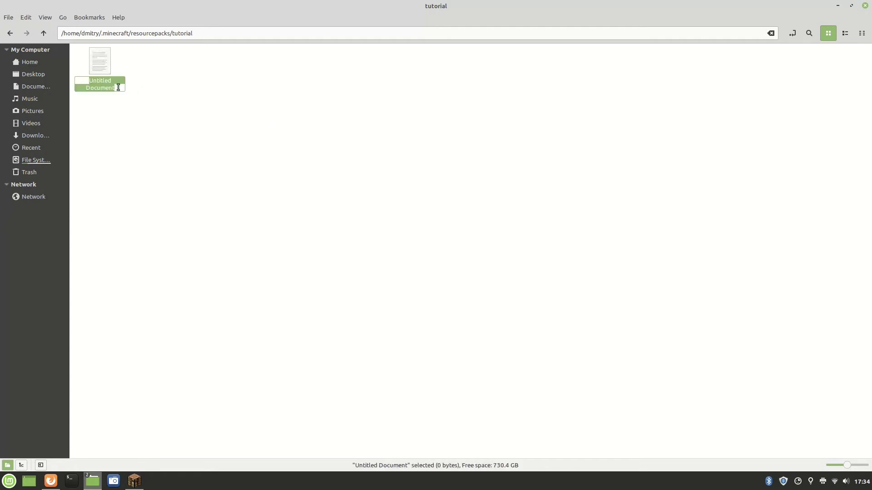
{"action": "left_click", "coordinate": [119, 85]}
{"action": "key", "text": "BackSpace"}
{"action": "key", "text": "BackSpace"}
{"action": "key", "text": "BackSpace"}
{"action": "key", "text": "BackSpace"}
{"action": "key", "text": "BackSpace"}
{"action": "key", "text": "BackSpace"}
{"action": "key", "text": "BackSpace"}
{"action": "key", "text": "BackSpace"}
{"action": "key", "text": "BackSpace"}
{"action": "key", "text": "BackSpace"}
{"action": "key", "text": "BackSpace"}
{"action": "key", "text": "BackSpace"}
{"action": "key", "text": "BackSpace"}
{"action": "key", "text": "BackSpace"}
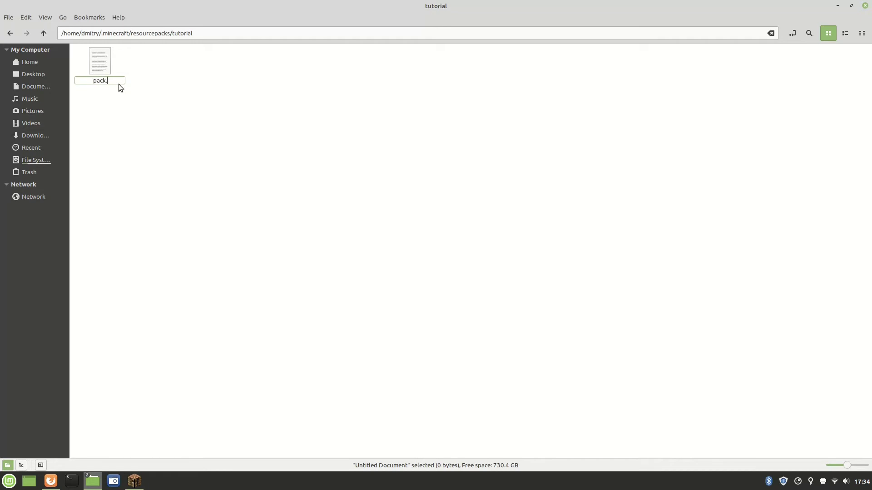
{"action": "type", "text": "pack.mcmeta"}
{"action": "left_click", "coordinate": [276, 136]}
{"action": "left_click", "coordinate": [10, 33]}
Step: Copy the pack_format 5 JSON from the Cute mobs pack.mcmeta, then return to resourcepacks
{"action": "left_click", "coordinate": [108, 68]}
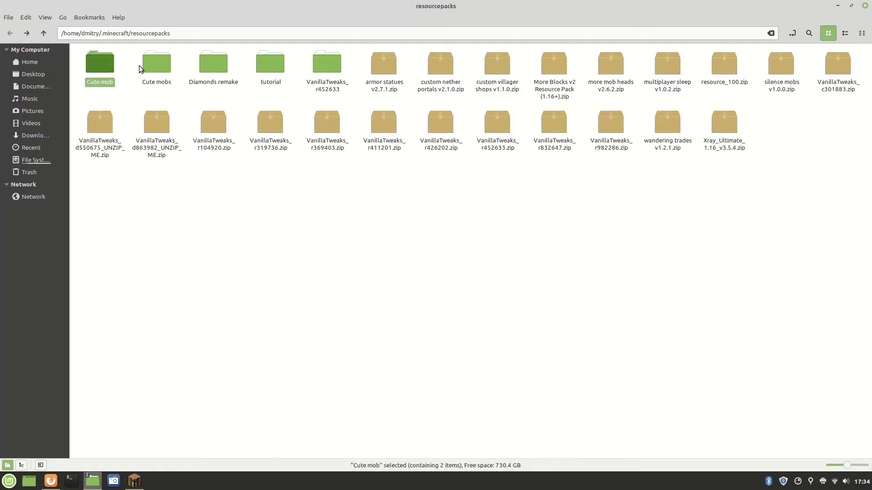
{"action": "double_click", "coordinate": [160, 66]}
{"action": "double_click", "coordinate": [160, 69]}
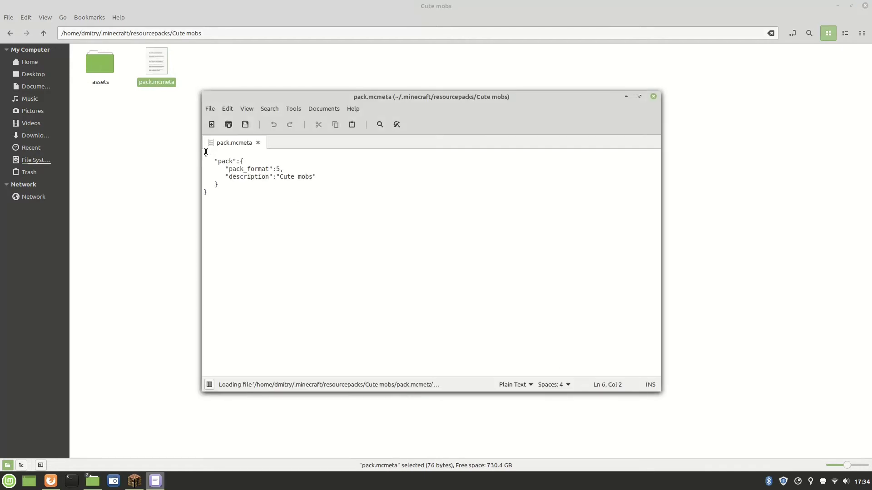
{"action": "left_click_drag", "start_coordinate": [206, 152], "coordinate": [236, 206]}
{"action": "key", "text": "ctrl+c"}
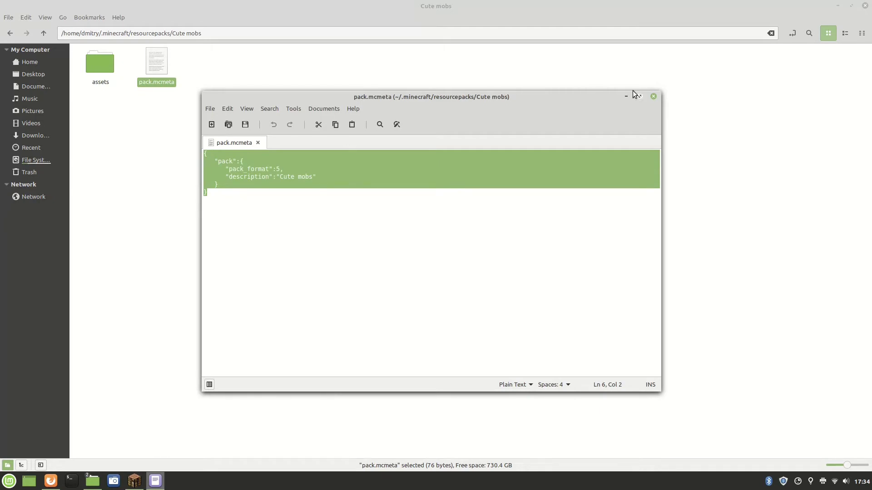
{"action": "left_click", "coordinate": [653, 97]}
{"action": "left_click", "coordinate": [10, 33]}
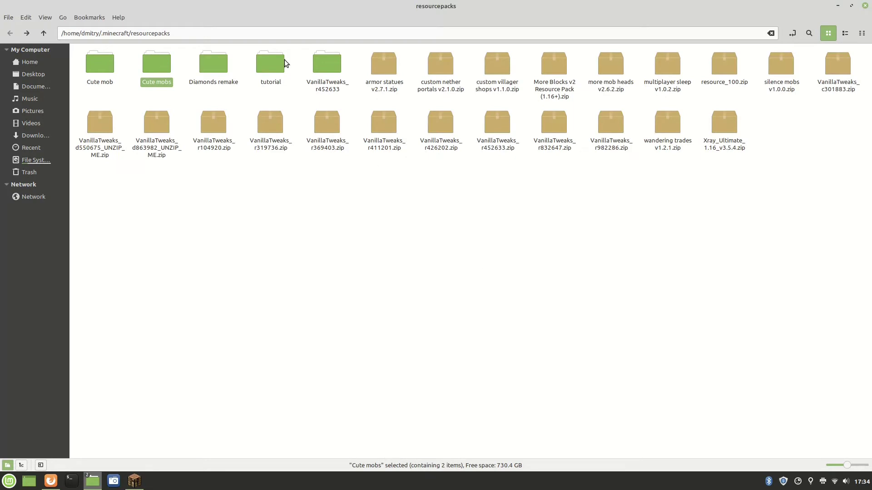
Step: Paste the JSON into tutorial/pack.mcmeta, change the description to 'tutorial', and save
{"action": "double_click", "coordinate": [272, 67]}
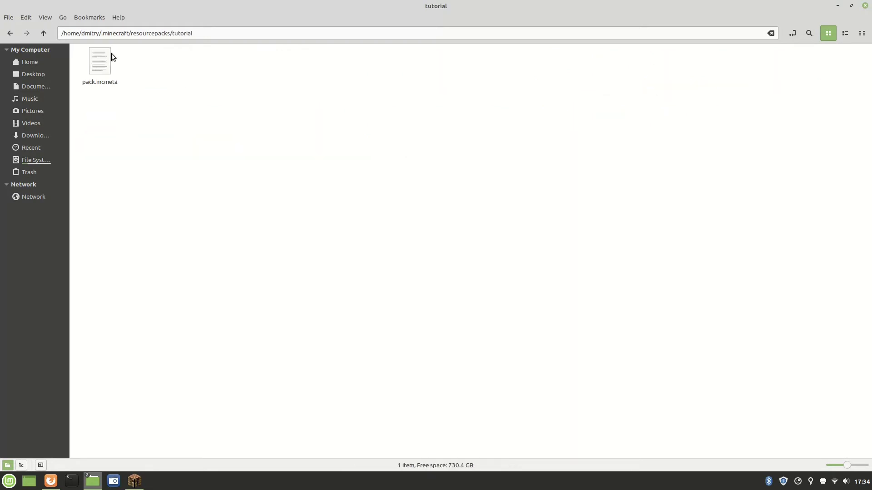
{"action": "double_click", "coordinate": [97, 70]}
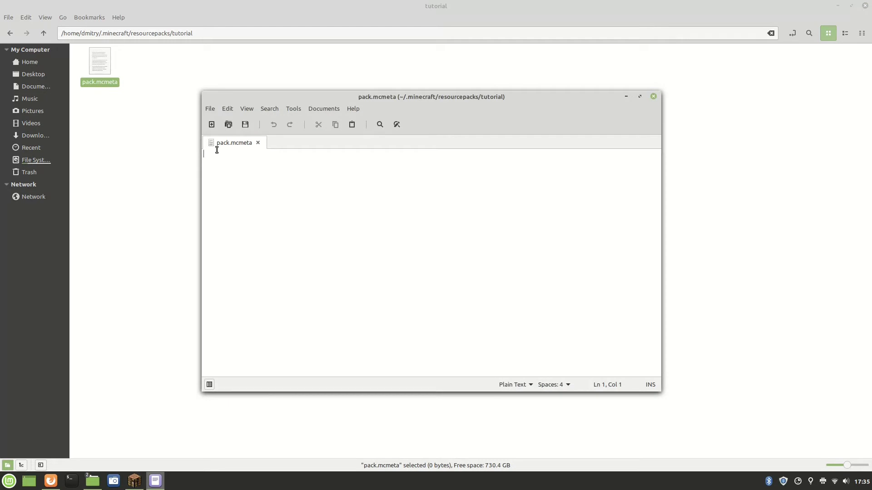
{"action": "key", "text": "ctrl+v"}
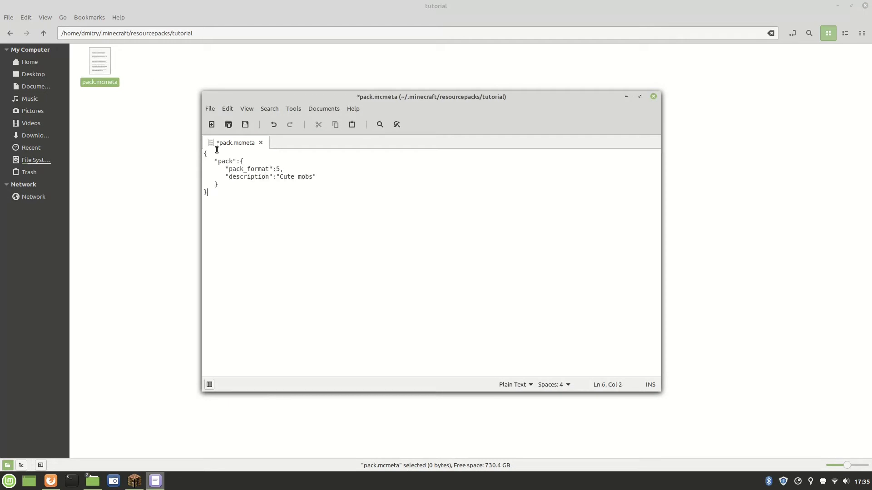
{"action": "left_click", "coordinate": [312, 177]}
{"action": "key", "text": "BackSpace"}
{"action": "key", "text": "BackSpace"}
{"action": "key", "text": "BackSpace"}
{"action": "key", "text": "BackSpace"}
{"action": "key", "text": "BackSpace"}
{"action": "key", "text": "BackSpace"}
{"action": "key", "text": "BackSpace"}
{"action": "key", "text": "BackSpace"}
{"action": "key", "text": "BackSpace"}
{"action": "type", "text": "tutorial"}
{"action": "left_click", "coordinate": [226, 193]}
{"action": "key", "text": "ctrl+s"}
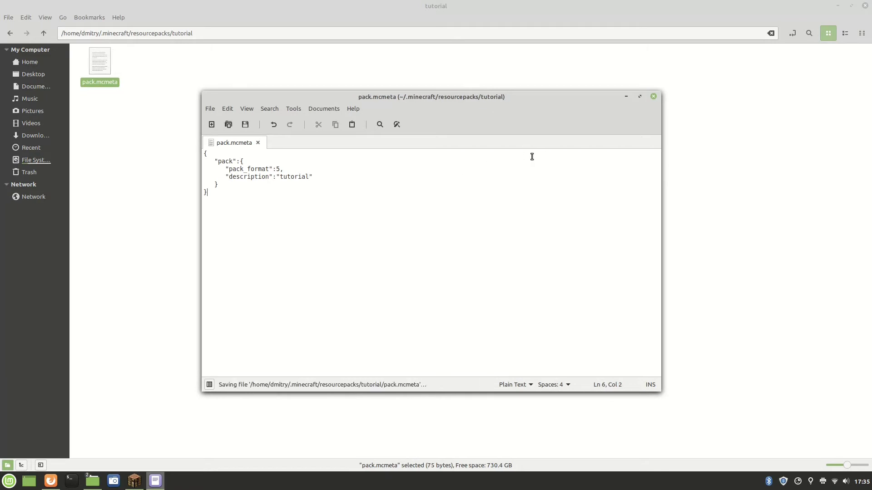
{"action": "left_click", "coordinate": [657, 97]}
{"action": "left_click", "coordinate": [187, 154]}
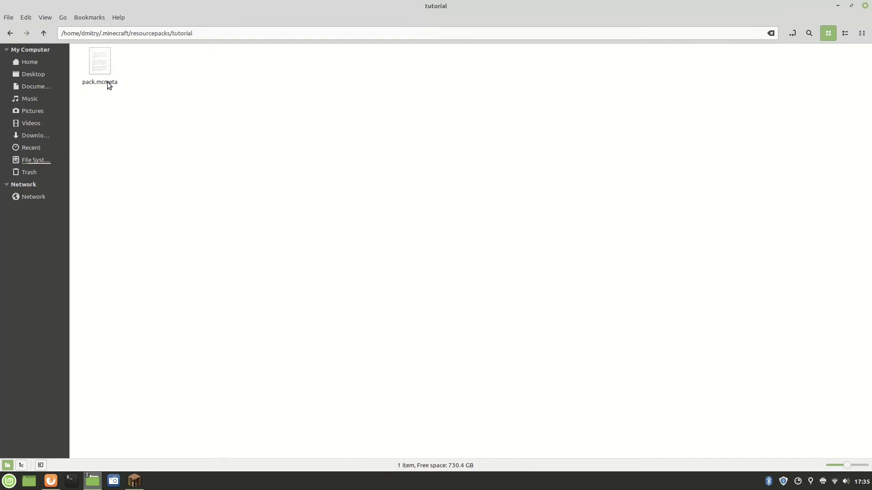
Step: In the resourcepacks window, edit the path to go up to the .minecraft folder
{"action": "right_click", "coordinate": [130, 95]}
{"action": "left_click", "coordinate": [149, 75]}
{"action": "mouse_move", "coordinate": [92, 480]}
{"action": "left_click", "coordinate": [80, 440]}
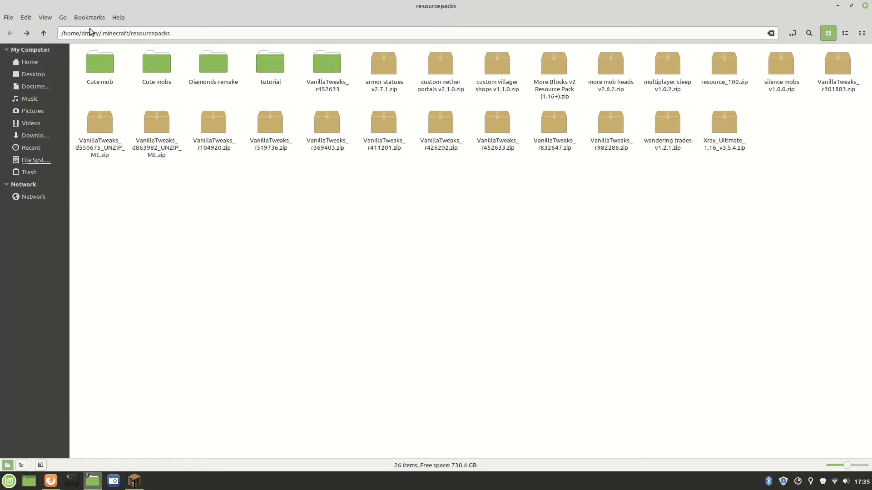
{"action": "left_click", "coordinate": [180, 34]}
{"action": "key", "text": "BackSpace"}
{"action": "key", "text": "BackSpace"}
{"action": "key", "text": "BackSpace"}
{"action": "key", "text": "BackSpace"}
{"action": "key", "text": "BackSpace"}
{"action": "key", "text": "BackSpace"}
{"action": "key", "text": "BackSpace"}
{"action": "key", "text": "BackSpace"}
{"action": "key", "text": "BackSpace"}
{"action": "key", "text": "BackSpace"}
{"action": "key", "text": "BackSpace"}
{"action": "key", "text": "BackSpace"}
{"action": "key", "text": "BackSpace"}
{"action": "key", "text": "BackSpace"}
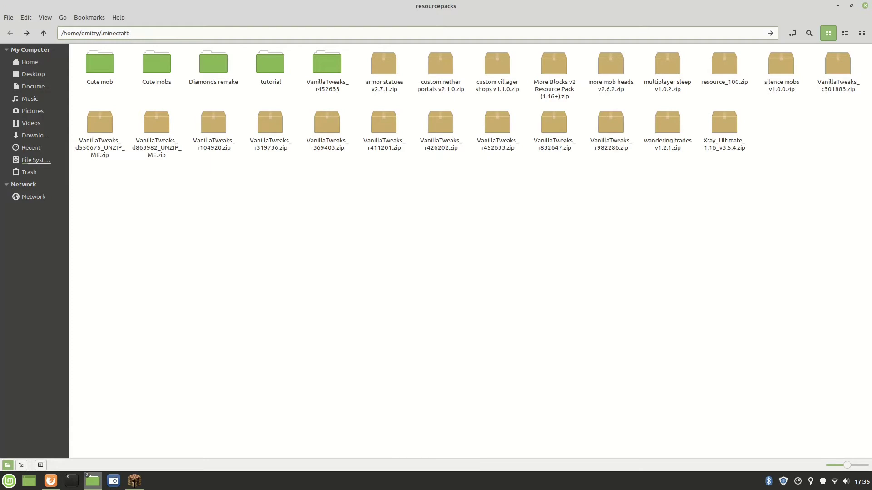
{"action": "key", "text": "Return"}
{"action": "left_click", "coordinate": [650, 205]}
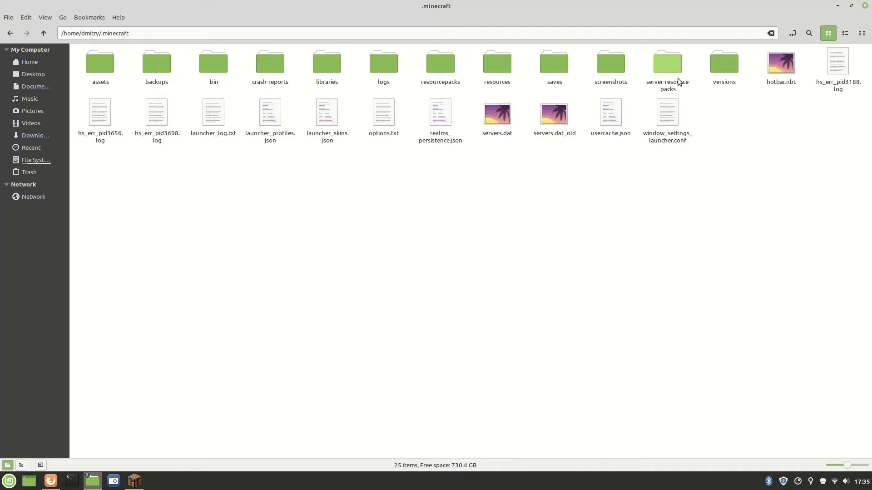
Step: Open versions > 1.16.1 and bring up the actions for 1.16.1.jar
{"action": "double_click", "coordinate": [727, 75]}
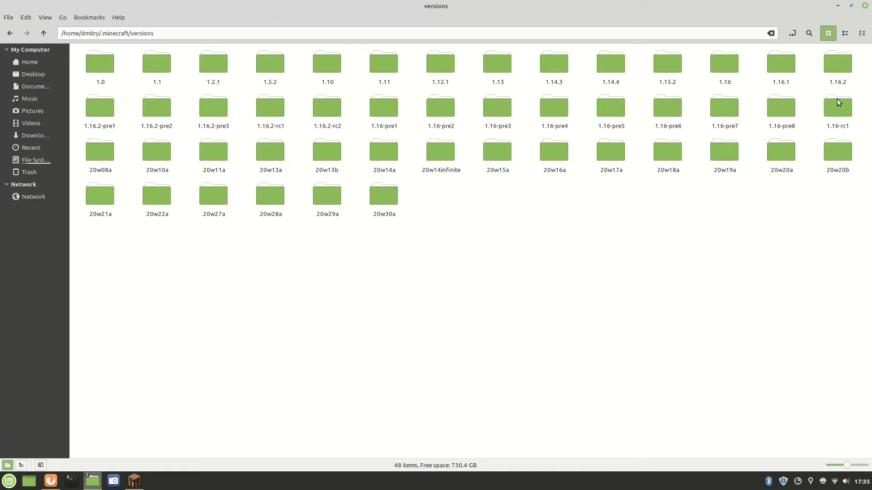
{"action": "left_click", "coordinate": [785, 67]}
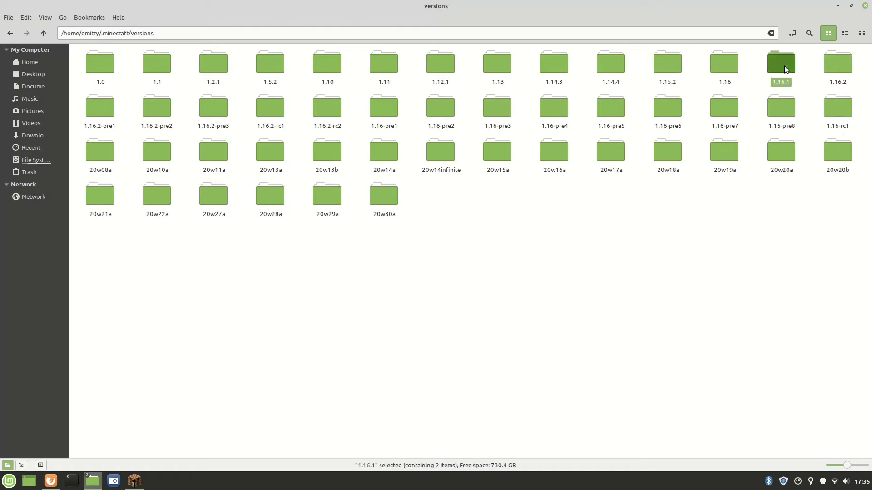
{"action": "left_click", "coordinate": [838, 68]}
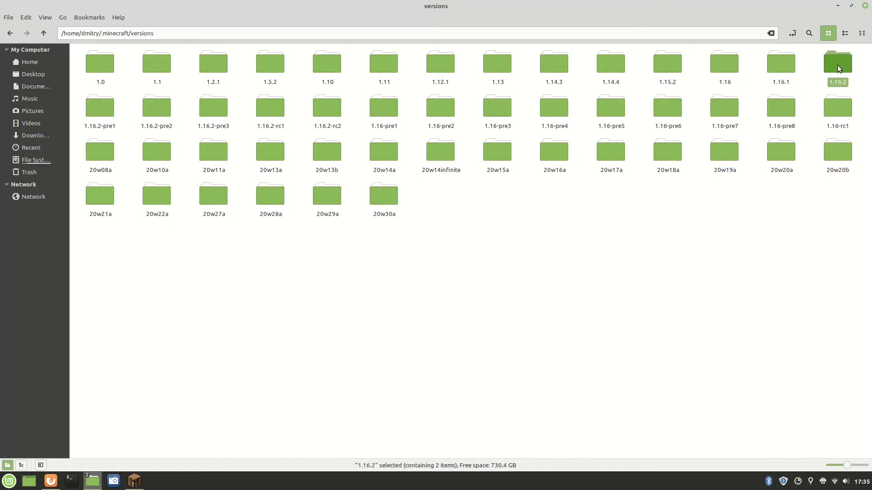
{"action": "double_click", "coordinate": [779, 64]}
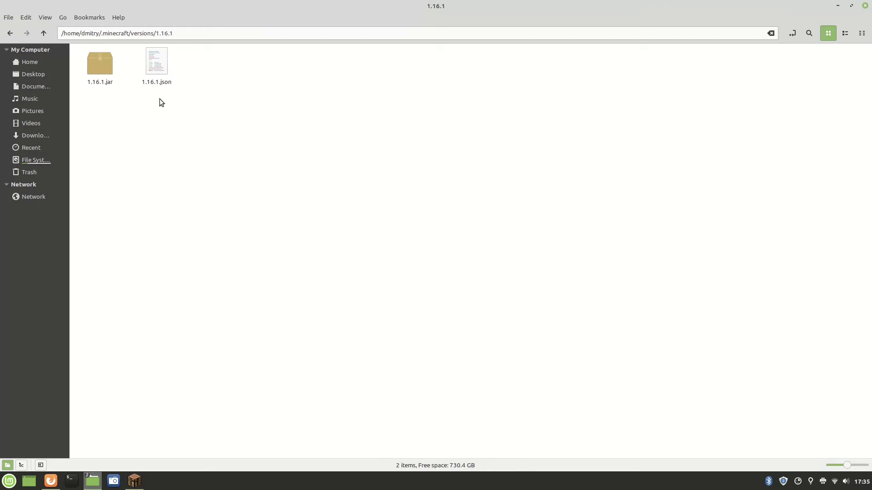
{"action": "right_click", "coordinate": [106, 68]}
Step: Open 1.16.1.jar in Archive Manager, drag assets into the tutorial folder, and close it
{"action": "mouse_move", "coordinate": [133, 91]}
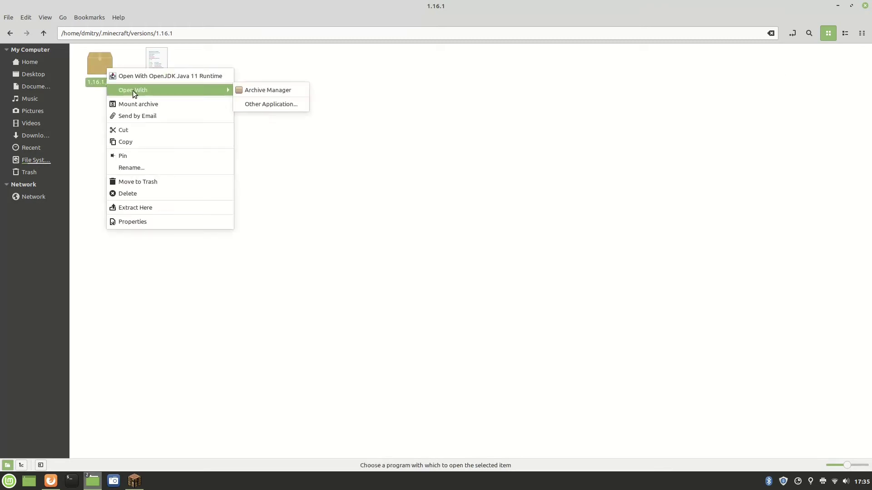
{"action": "left_click", "coordinate": [286, 87]}
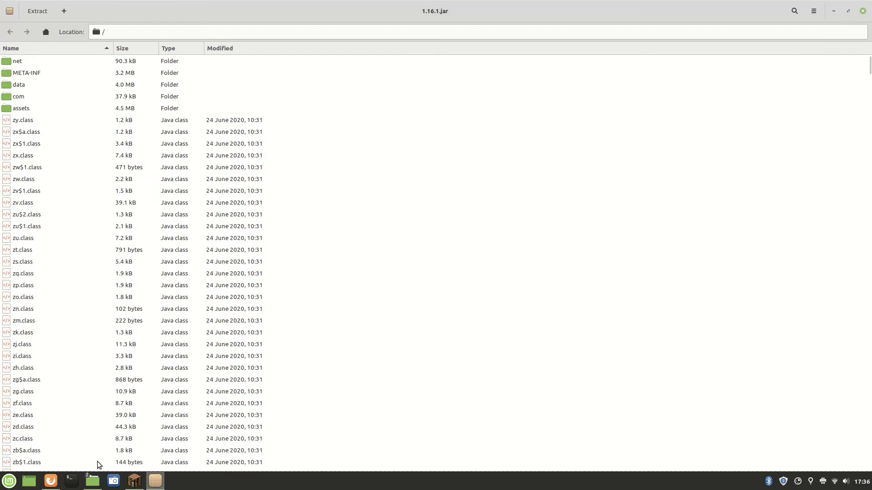
{"action": "mouse_move", "coordinate": [94, 480]}
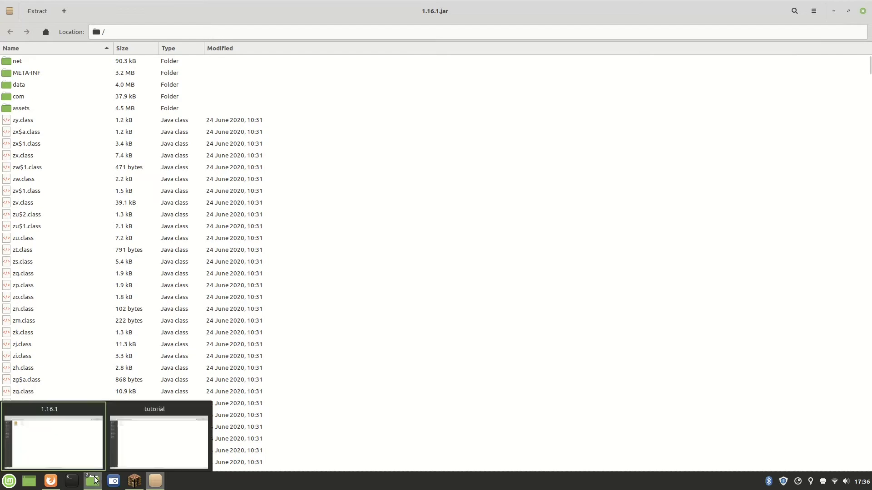
{"action": "left_click", "coordinate": [140, 442]}
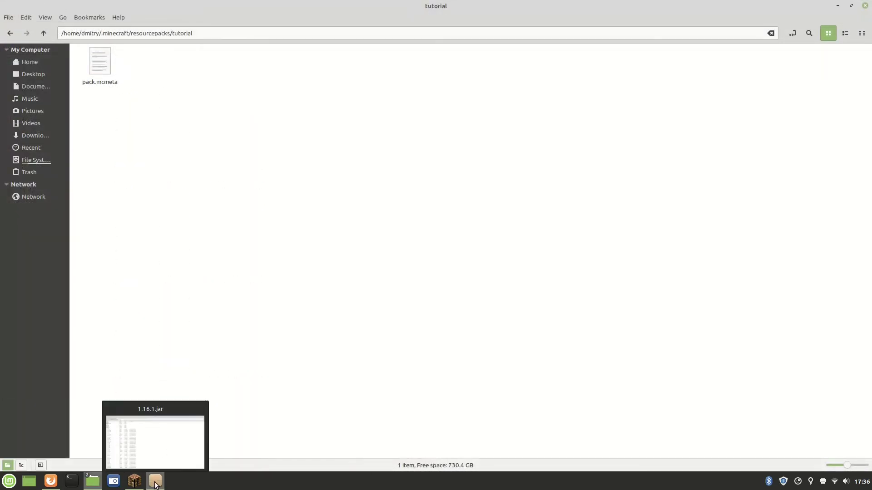
{"action": "left_click", "coordinate": [151, 435]}
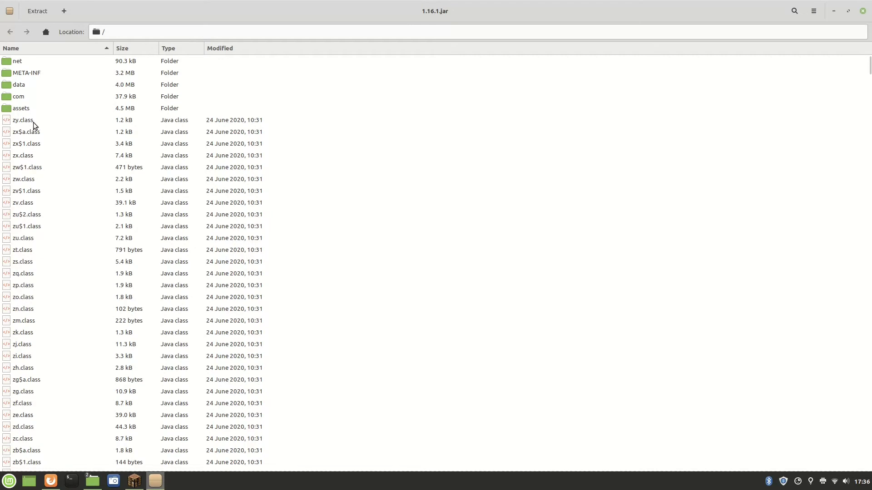
{"action": "left_click_drag", "start_coordinate": [32, 107], "coordinate": [175, 75]}
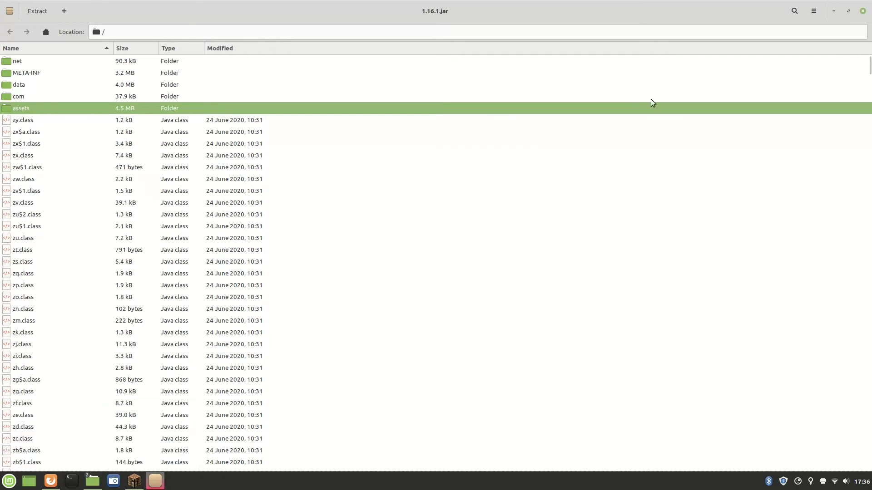
{"action": "left_click", "coordinate": [863, 11]}
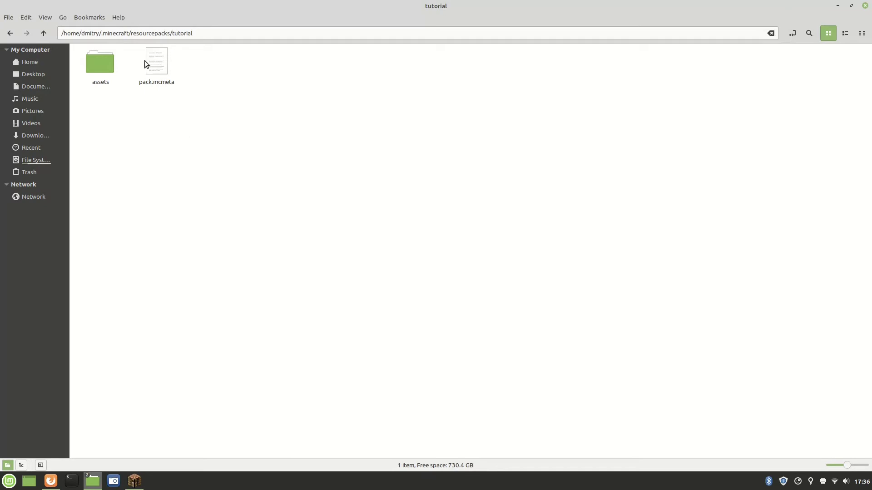
Step: Browse into assets/minecraft/textures and look through the block and entity folders
{"action": "double_click", "coordinate": [100, 62]}
{"action": "double_click", "coordinate": [100, 67]}
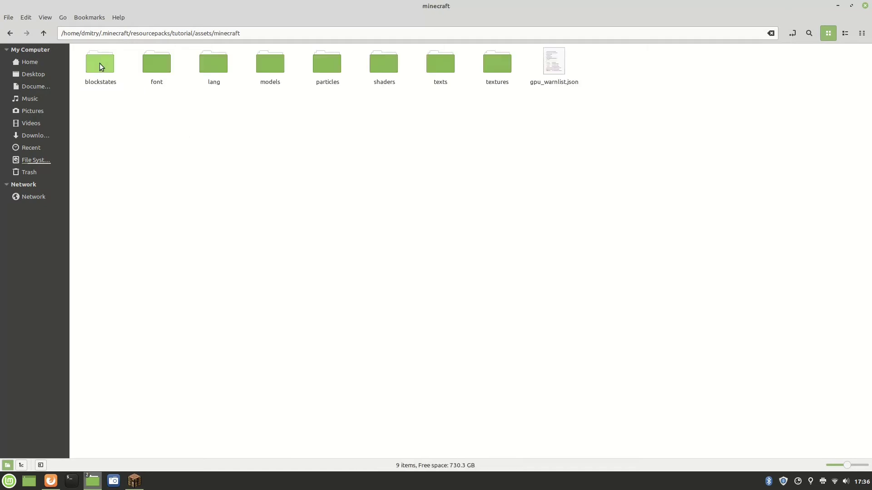
{"action": "double_click", "coordinate": [495, 70]}
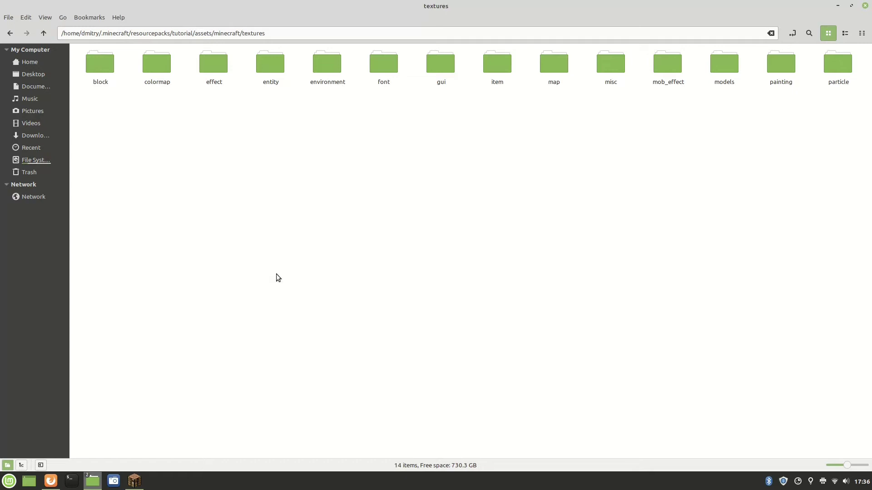
{"action": "double_click", "coordinate": [102, 61]}
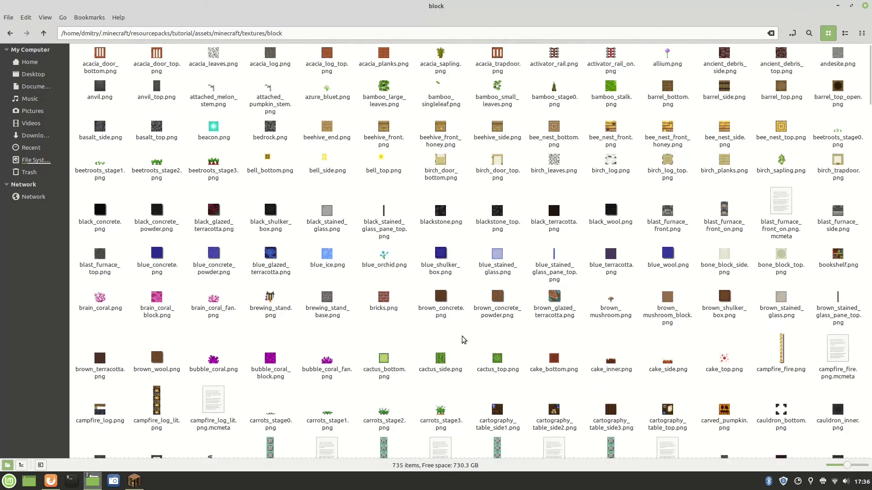
{"action": "left_click", "coordinate": [10, 33]}
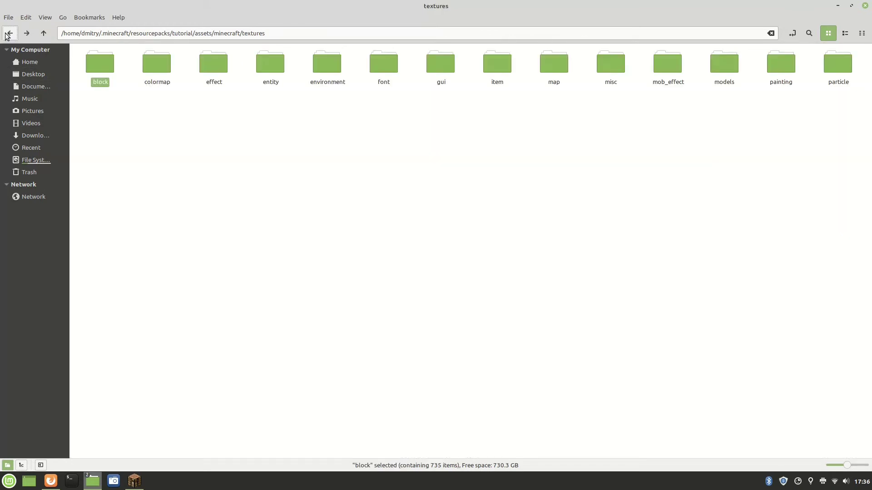
{"action": "double_click", "coordinate": [271, 66]}
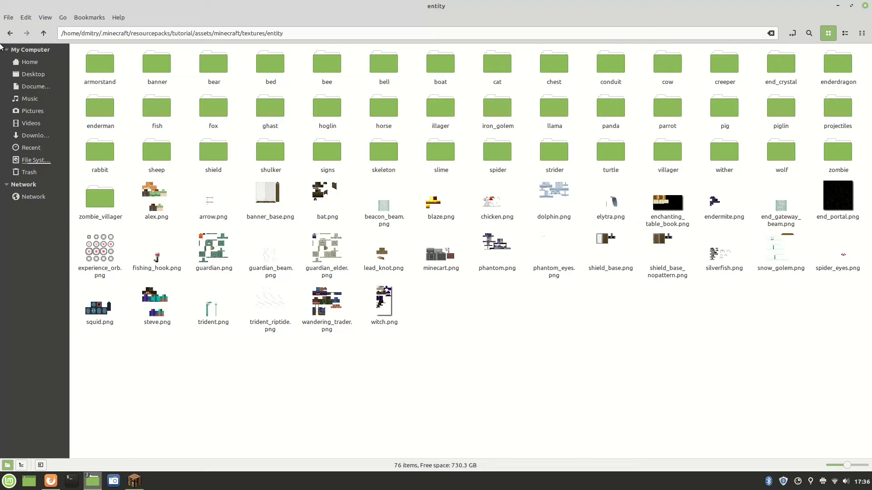
{"action": "left_click", "coordinate": [17, 29]}
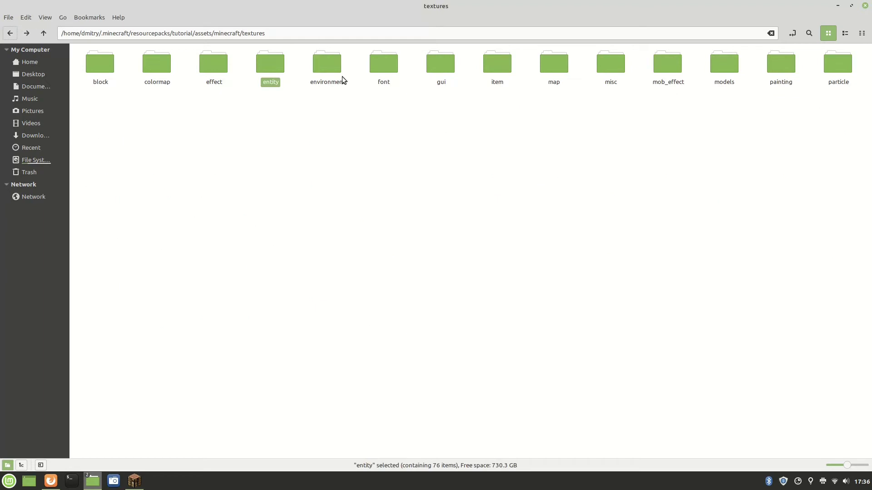
Step: Look through the environment textures, rain.png and snow.png, then return to textures
{"action": "left_click", "coordinate": [334, 131]}
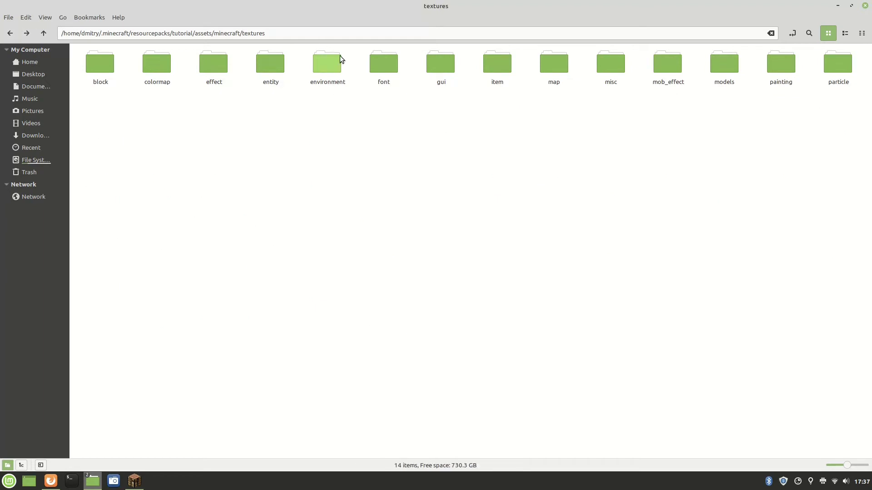
{"action": "double_click", "coordinate": [332, 66]}
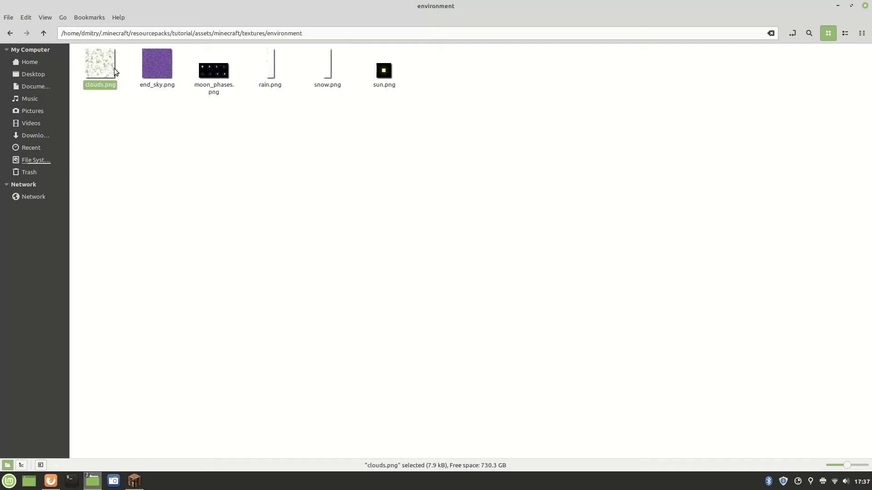
{"action": "left_click", "coordinate": [270, 67]}
{"action": "left_click", "coordinate": [329, 74]}
{"action": "left_click", "coordinate": [10, 33]}
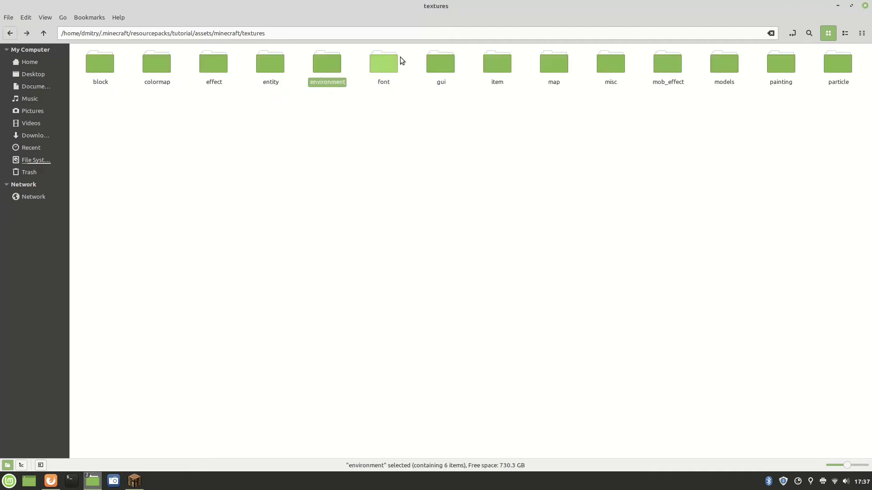
{"action": "left_click", "coordinate": [394, 94]}
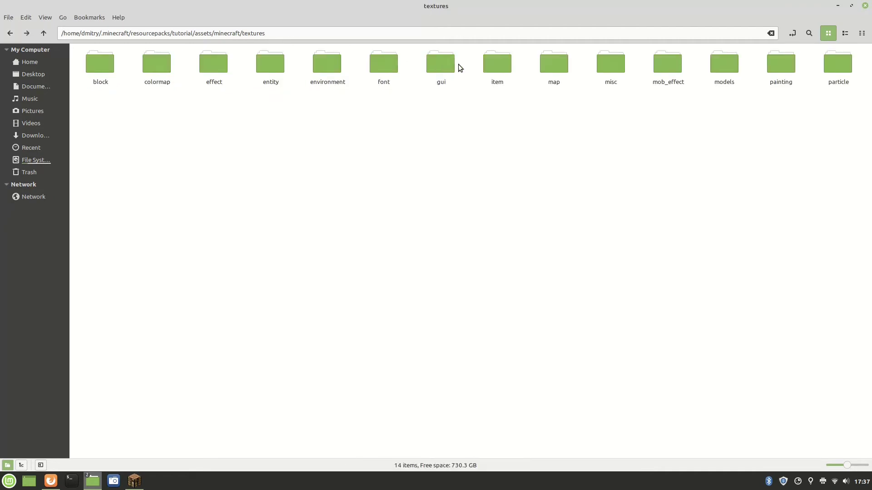
Step: Browse the gui/container and item texture folders, then return to textures
{"action": "double_click", "coordinate": [439, 66]}
{"action": "left_click", "coordinate": [160, 66]}
{"action": "double_click", "coordinate": [159, 63]}
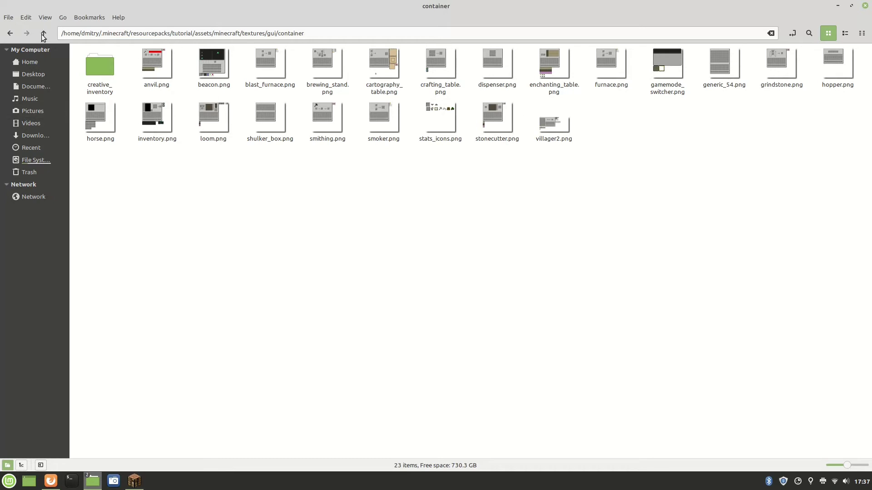
{"action": "left_click", "coordinate": [10, 33]}
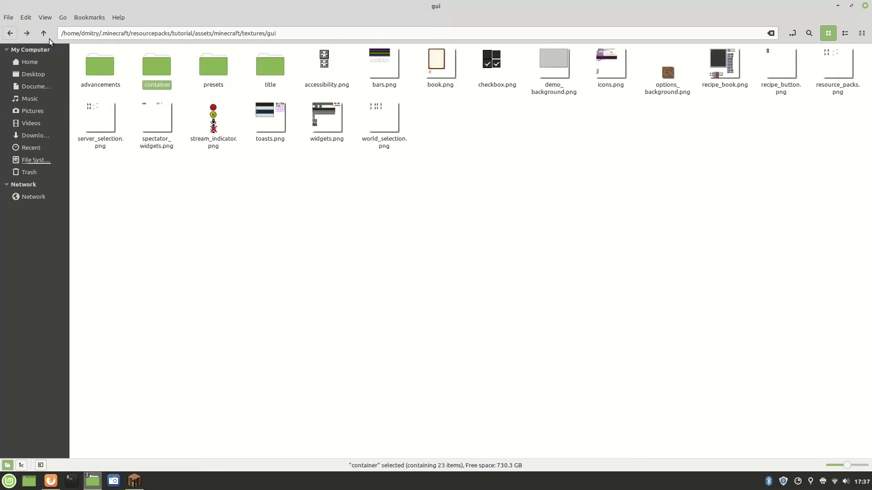
{"action": "left_click", "coordinate": [10, 33]}
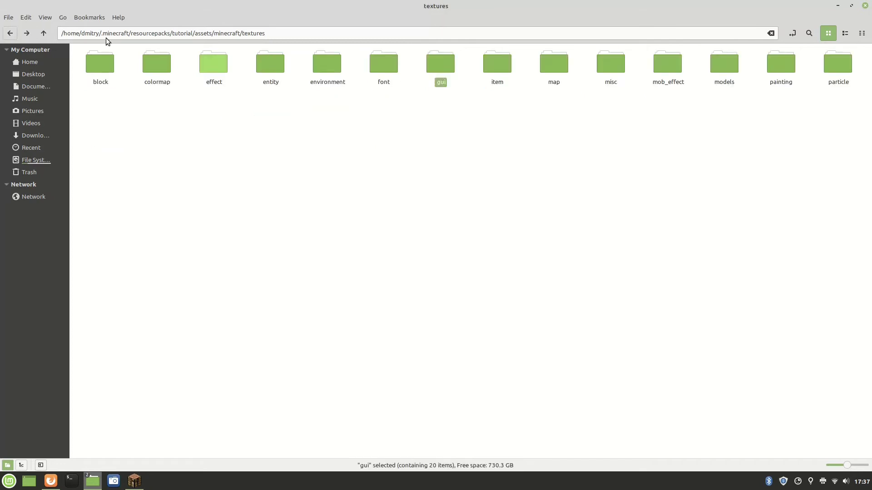
{"action": "double_click", "coordinate": [503, 65]}
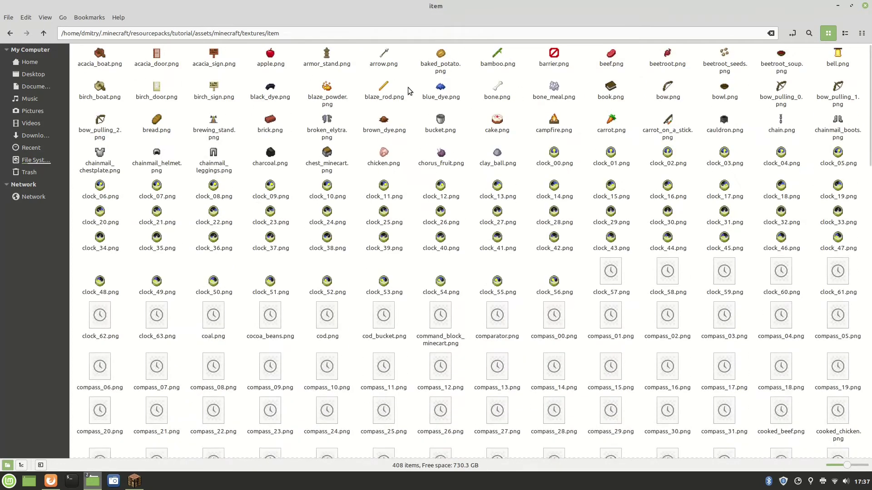
{"action": "scroll", "coordinate": [467, 331], "scroll_direction": "down", "scroll_amount": 3}
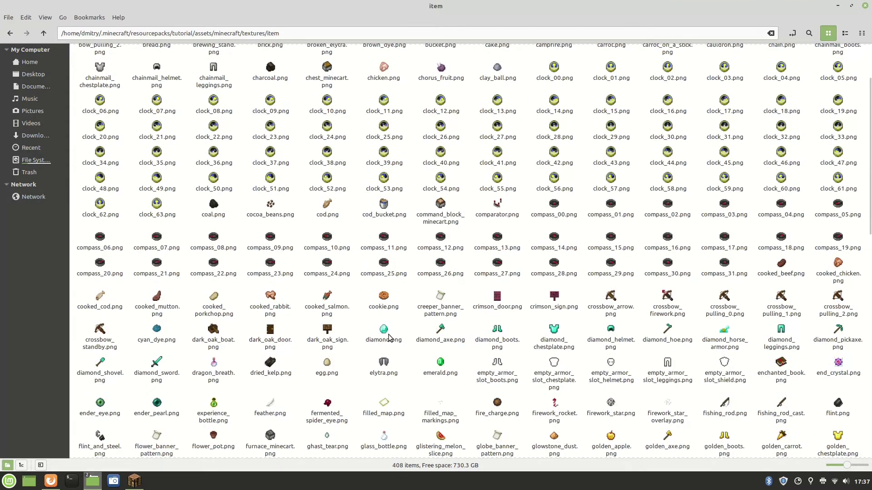
{"action": "left_click", "coordinate": [9, 33]}
Step: Browse the particle, painting and models/armor texture folders
{"action": "left_click", "coordinate": [570, 127]}
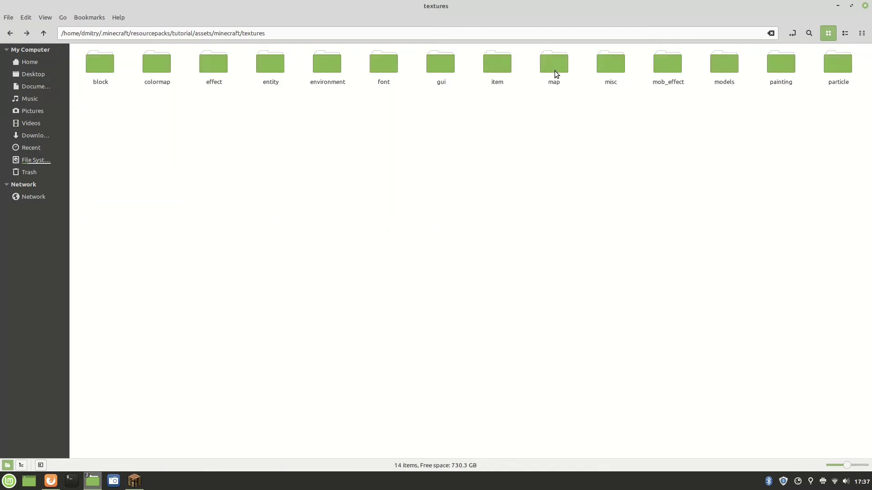
{"action": "double_click", "coordinate": [841, 68]}
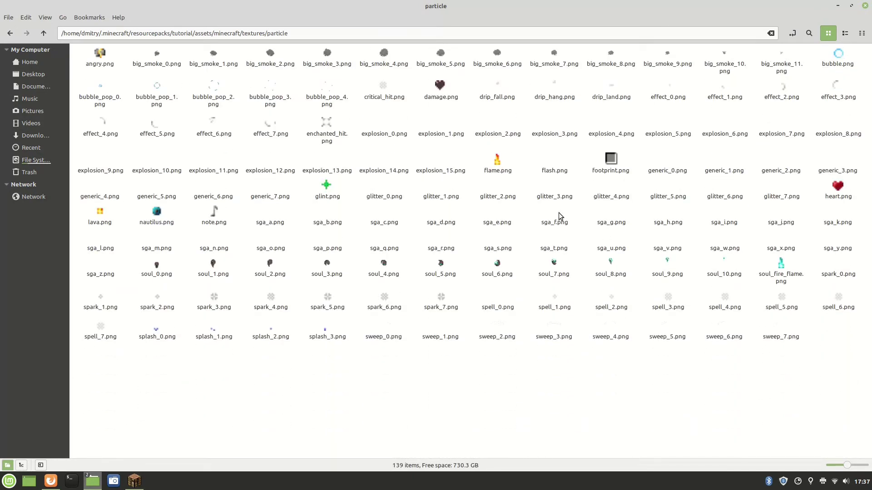
{"action": "left_click", "coordinate": [7, 33]}
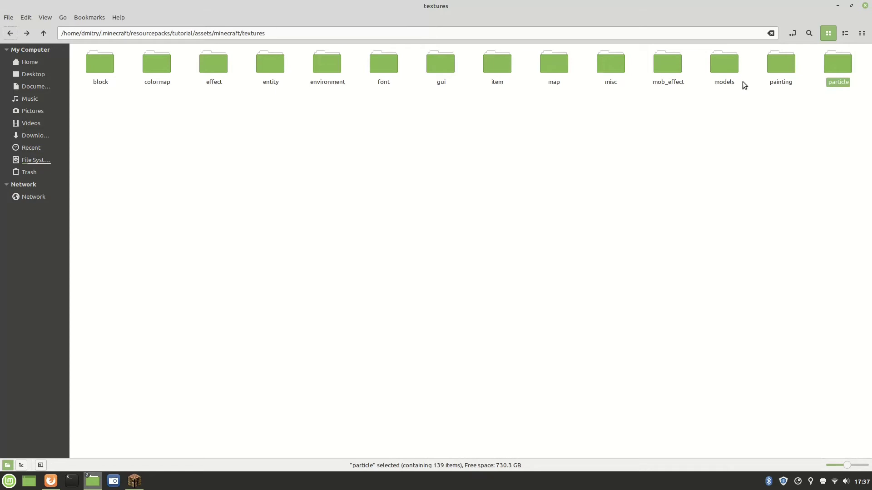
{"action": "double_click", "coordinate": [775, 63]}
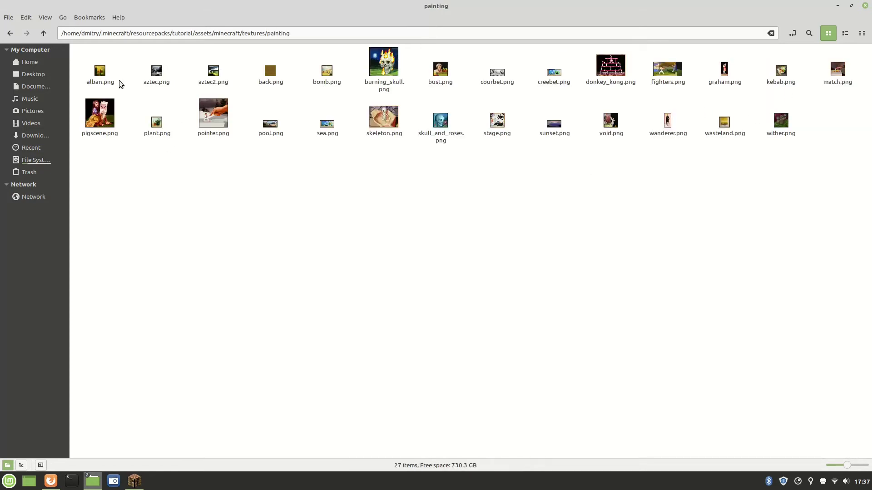
{"action": "left_click", "coordinate": [10, 33]}
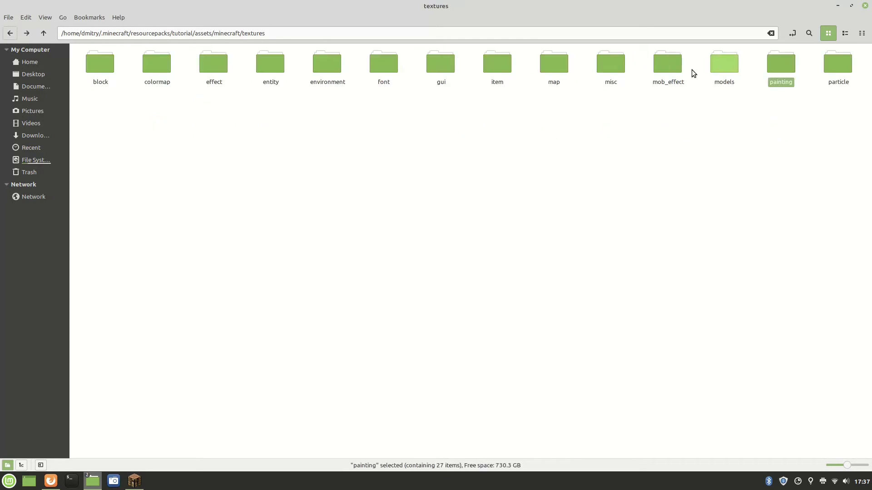
{"action": "left_click", "coordinate": [715, 67]}
{"action": "double_click", "coordinate": [714, 66]}
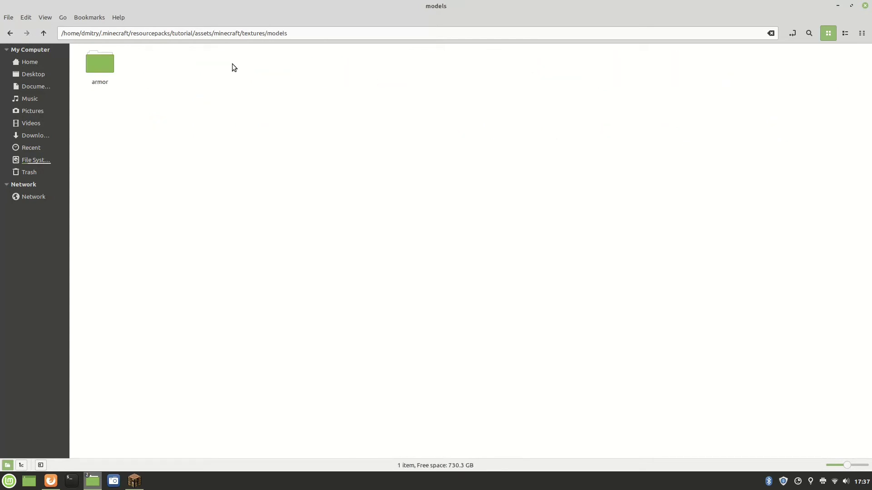
{"action": "double_click", "coordinate": [95, 68]}
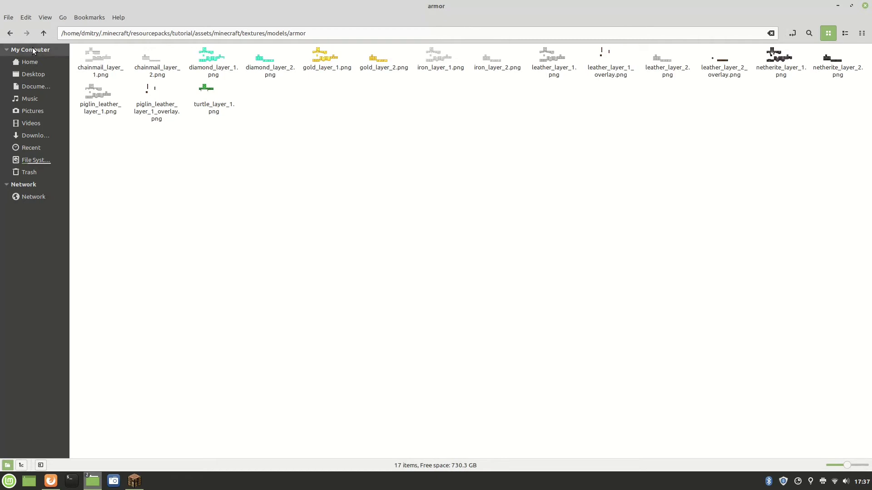
{"action": "left_click", "coordinate": [9, 33]}
{"action": "left_click", "coordinate": [9, 33]}
{"action": "left_click", "coordinate": [509, 119]}
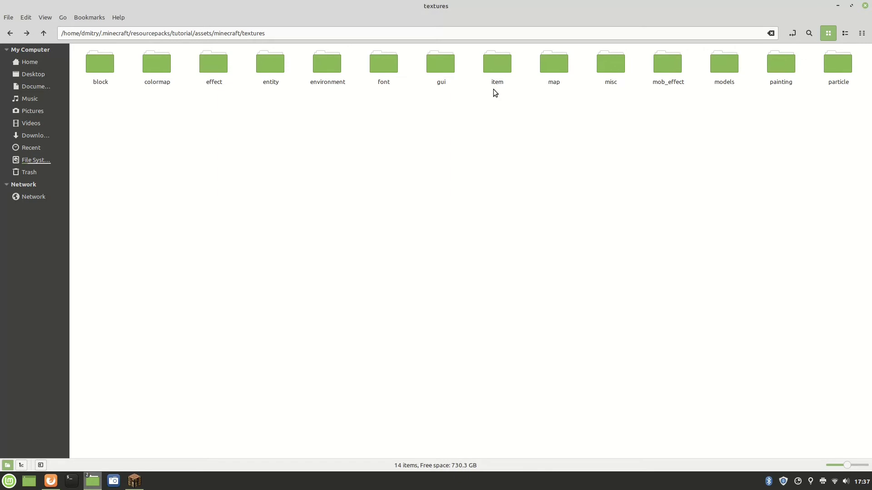
Step: Preview the item texture diamond.png, then open it in GIMP
{"action": "double_click", "coordinate": [497, 74]}
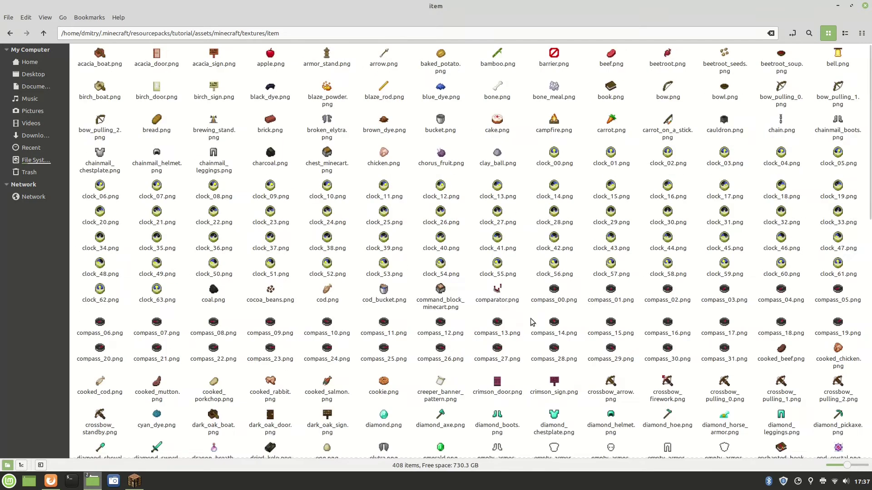
{"action": "scroll", "coordinate": [488, 272], "scroll_direction": "down", "scroll_amount": 5}
{"action": "left_click", "coordinate": [382, 205]}
{"action": "double_click", "coordinate": [381, 206]}
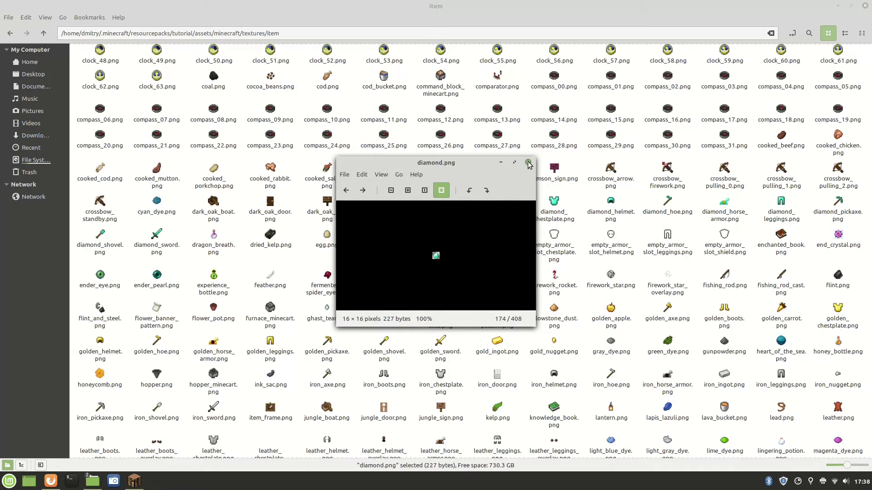
{"action": "left_click", "coordinate": [528, 163]}
{"action": "right_click", "coordinate": [383, 202]}
{"action": "mouse_move", "coordinate": [412, 228]}
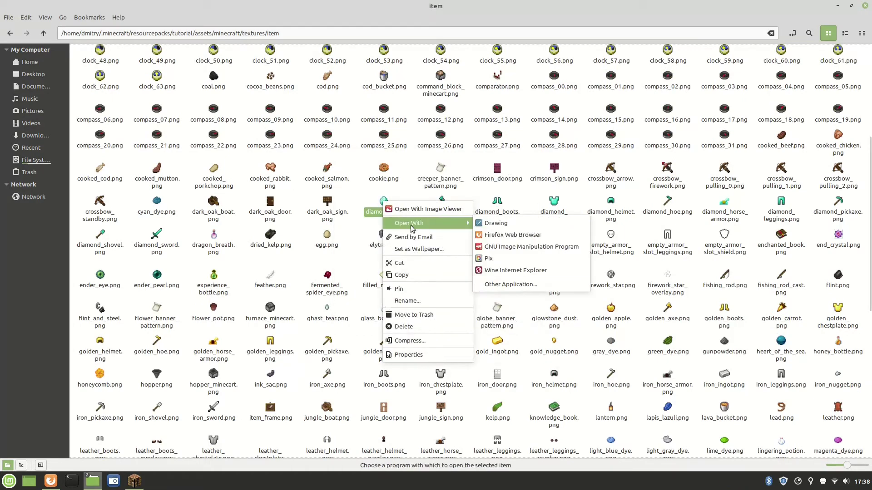
{"action": "left_click", "coordinate": [532, 247]}
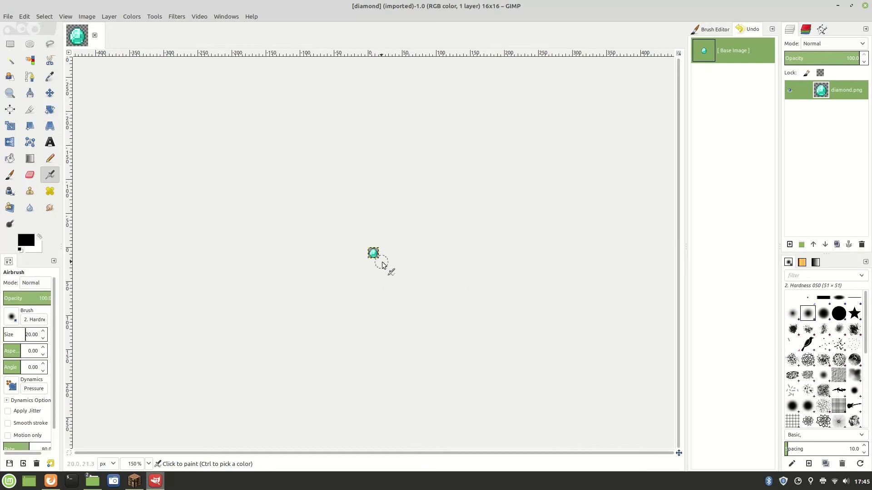
Step: Switch to the Pencil at 100 opacity and 1-pixel size, zooming the diamond to 4500%
{"action": "left_click", "coordinate": [47, 159]}
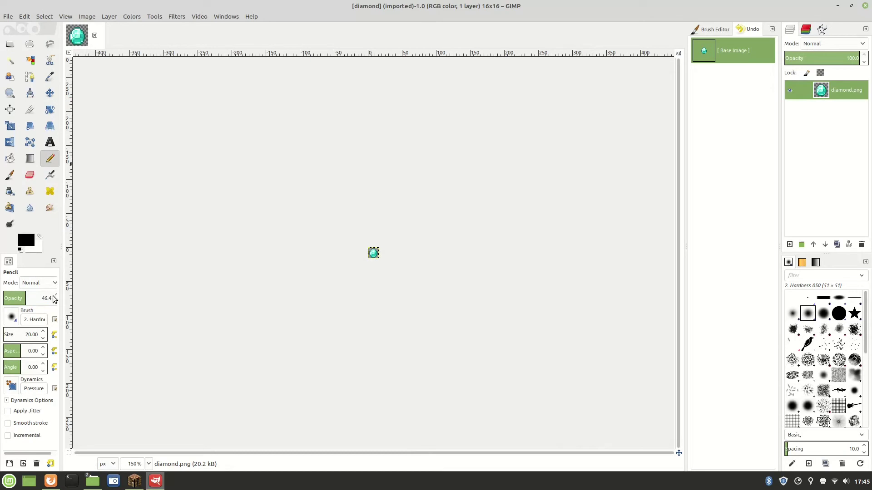
{"action": "left_click_drag", "start_coordinate": [56, 298], "coordinate": [57, 298]}
{"action": "scroll", "coordinate": [44, 338], "scroll_direction": "down", "scroll_amount": 5}
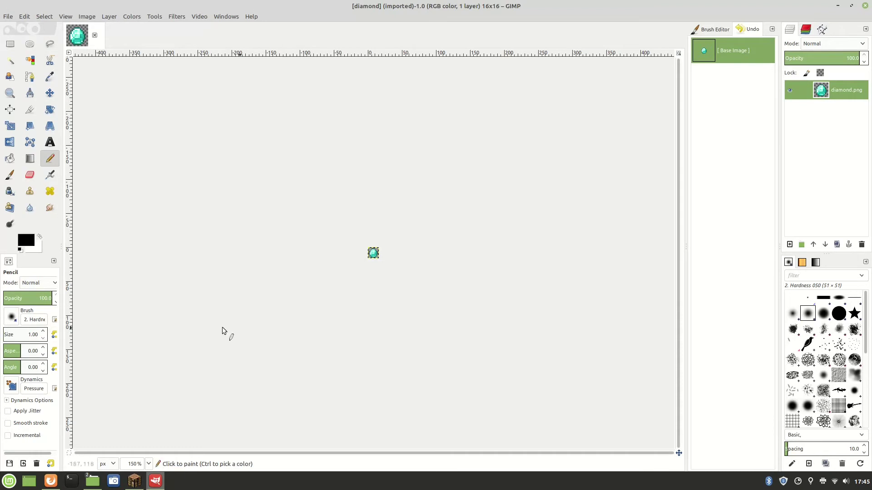
{"action": "scroll", "coordinate": [362, 301], "scroll_direction": "up", "scroll_amount": 8}
{"action": "scroll", "coordinate": [362, 299], "scroll_direction": "up", "scroll_amount": 2}
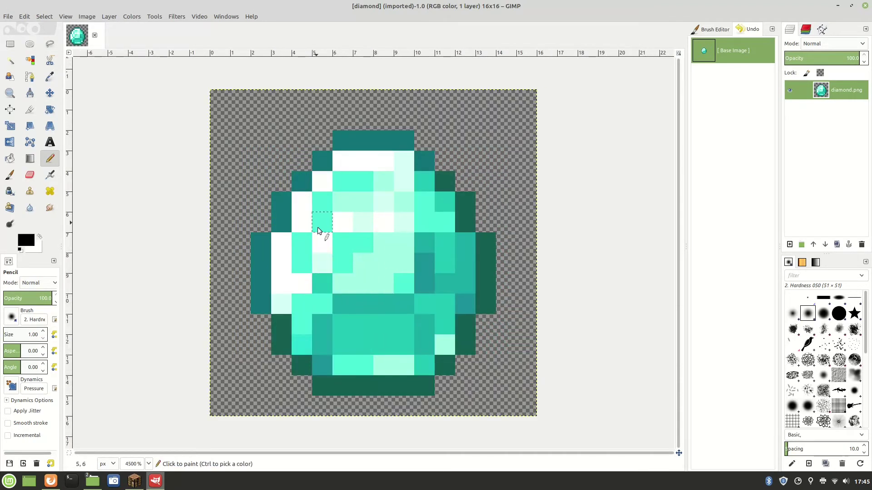
Step: Pick a blue foreground colour and paint blue pixels in columns 5, 10 and 11 of the diamond
{"action": "left_click", "coordinate": [26, 242]}
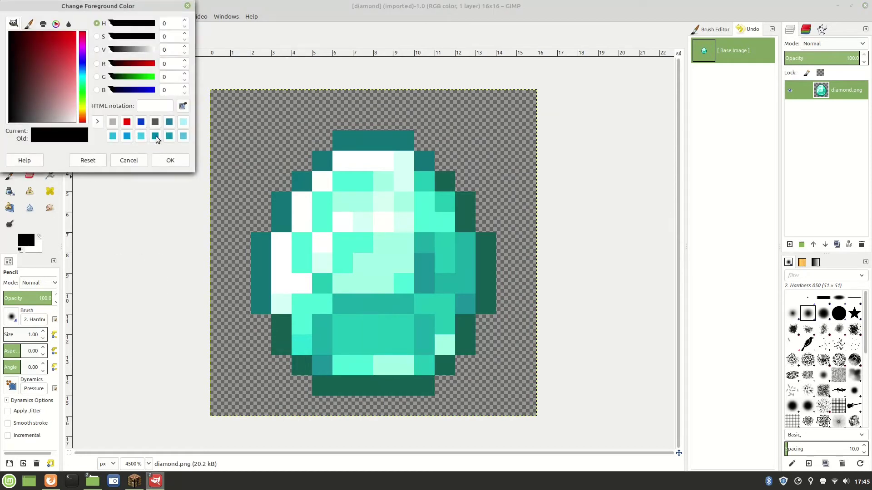
{"action": "left_click", "coordinate": [183, 123]}
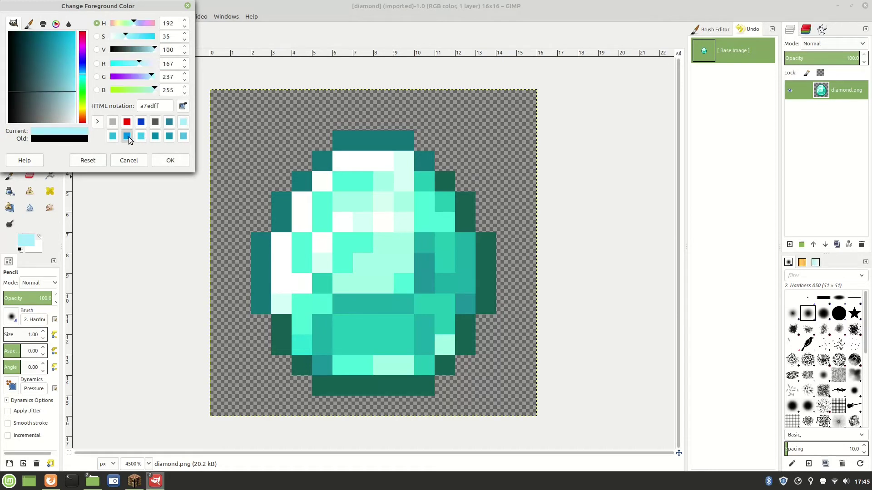
{"action": "left_click", "coordinate": [128, 137]}
{"action": "left_click", "coordinate": [171, 161]}
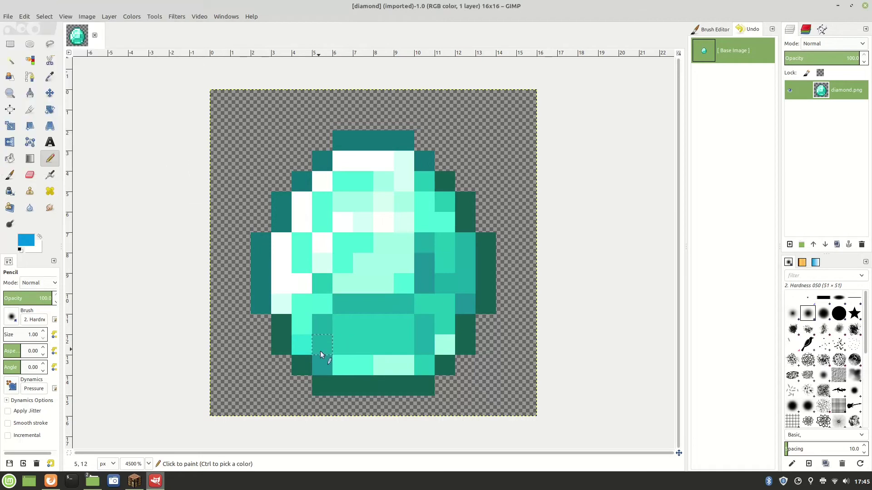
{"action": "left_click_drag", "start_coordinate": [321, 342], "coordinate": [321, 325]}
{"action": "left_click_drag", "start_coordinate": [370, 301], "coordinate": [404, 302]}
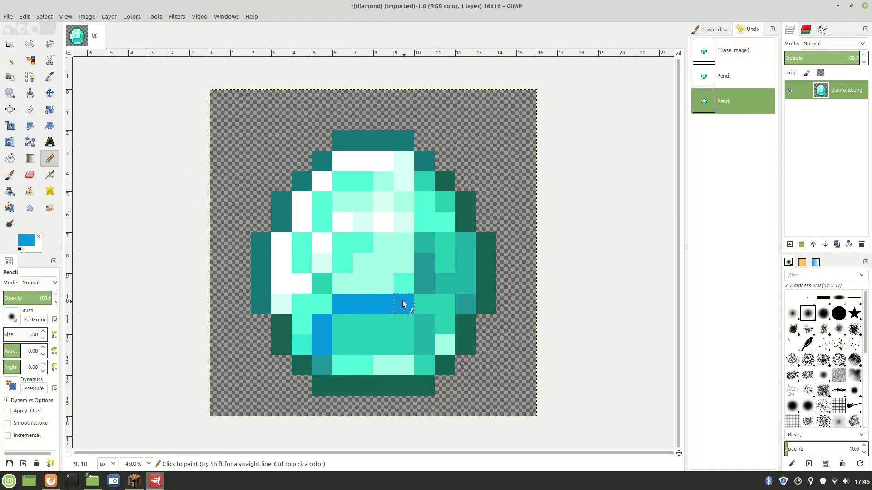
{"action": "left_click_drag", "start_coordinate": [423, 348], "coordinate": [421, 333]}
{"action": "left_click", "coordinate": [327, 357]}
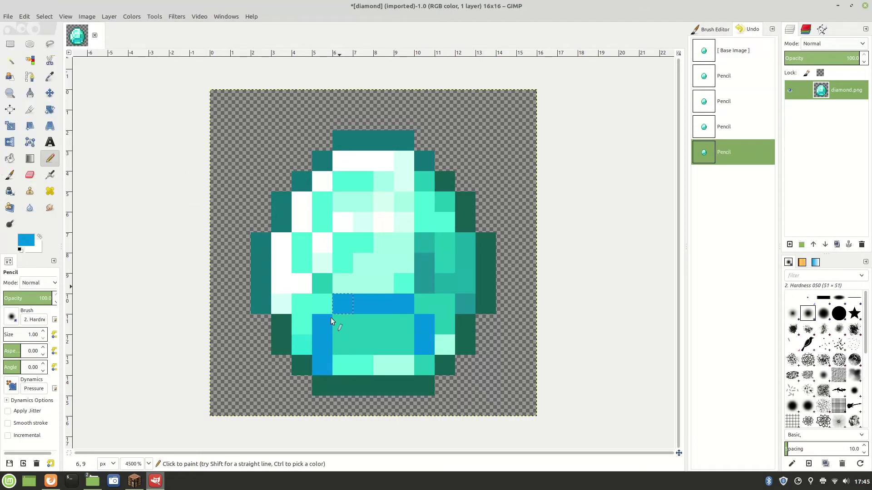
{"action": "mouse_move", "coordinate": [428, 282]}
{"action": "left_mouse_down"}
{"action": "mouse_move", "coordinate": [451, 286]}
{"action": "mouse_move", "coordinate": [464, 285]}
{"action": "mouse_move", "coordinate": [464, 249]}
{"action": "left_mouse_up"}
{"action": "left_click", "coordinate": [429, 250]}
{"action": "left_click", "coordinate": [425, 176]}
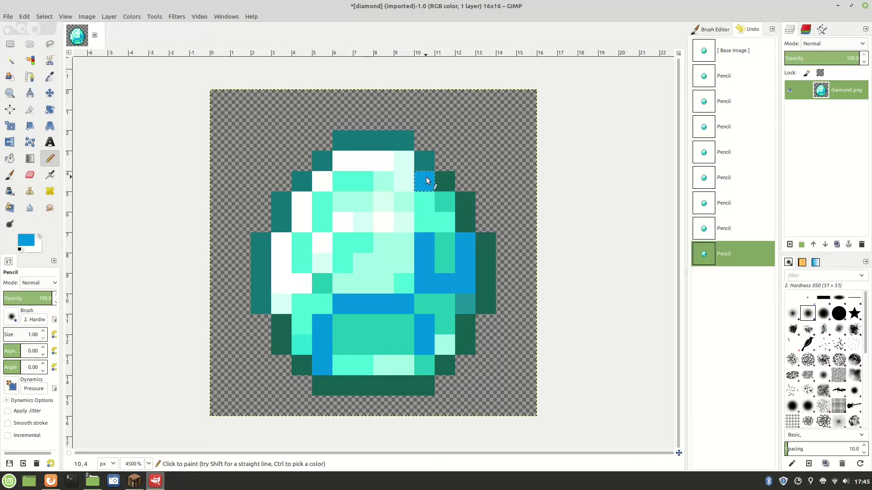
{"action": "left_click", "coordinate": [445, 201]}
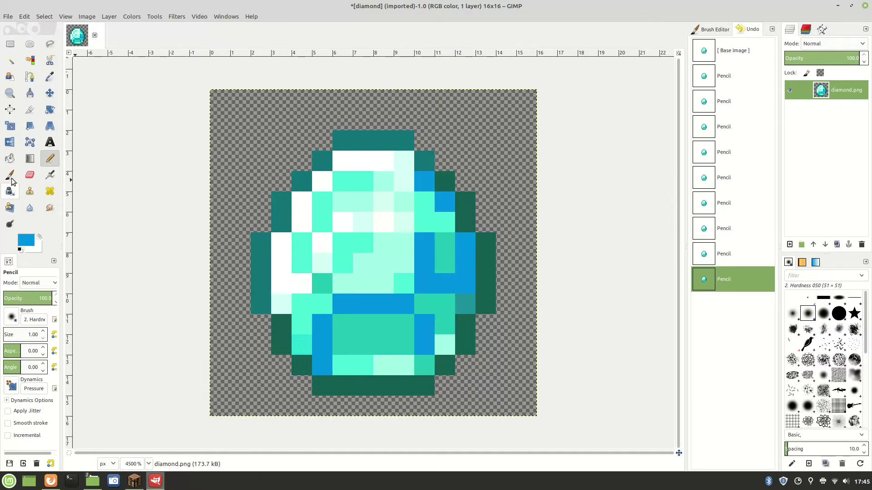
Step: Switch to light cyan (3ec8ea) and paint pixels (9,11), (10,13), (11,11), (11,8), (11,7) and two lower-facet pixels
{"action": "left_click", "coordinate": [27, 241]}
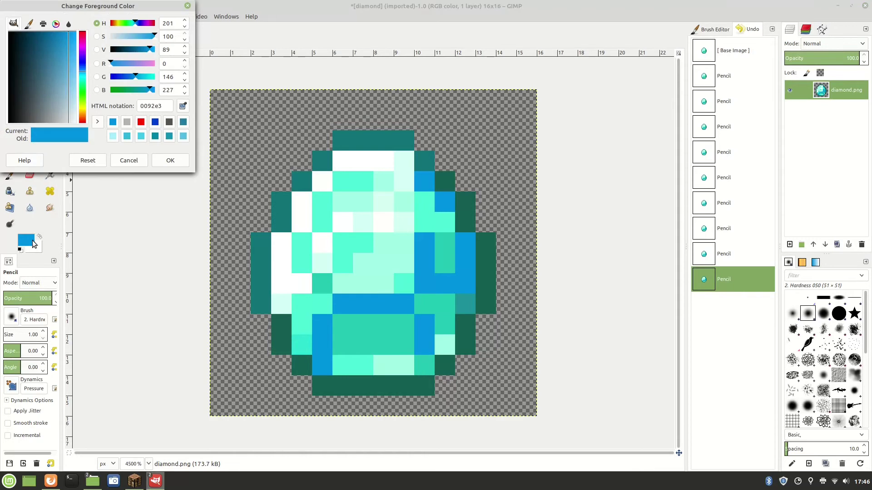
{"action": "left_click", "coordinate": [141, 136]}
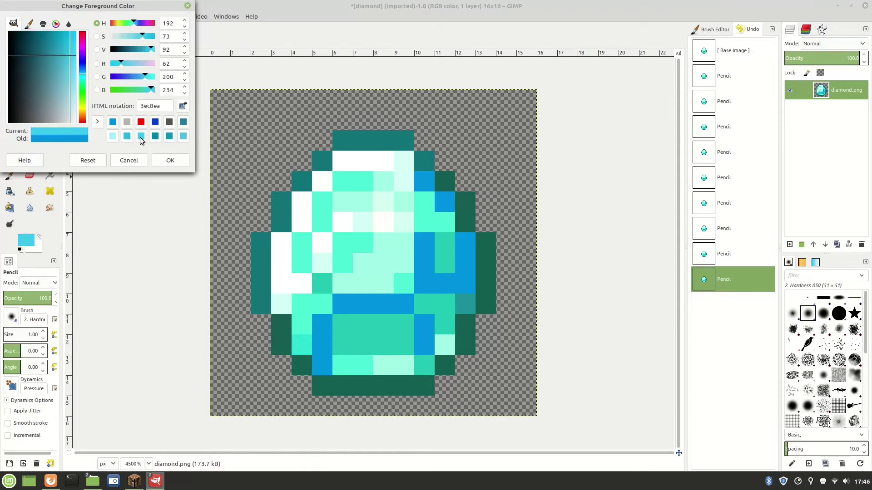
{"action": "left_click", "coordinate": [179, 164]}
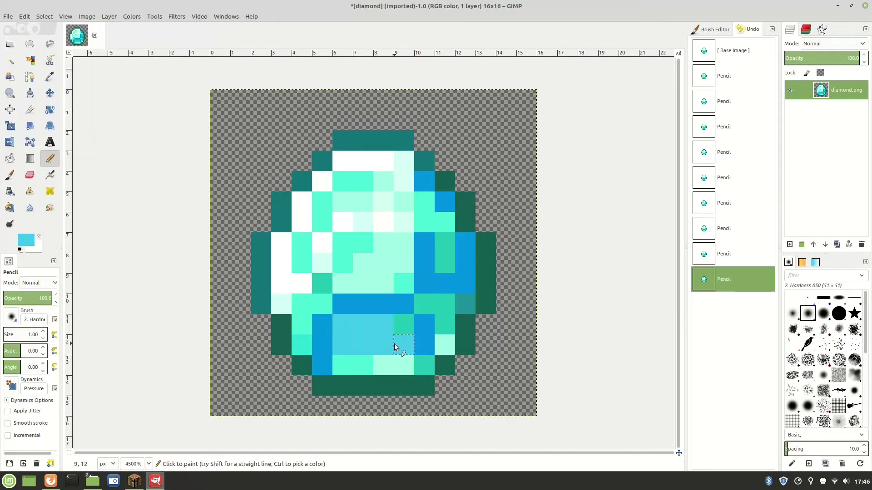
{"action": "left_click", "coordinate": [400, 328]}
{"action": "left_click", "coordinate": [426, 371]}
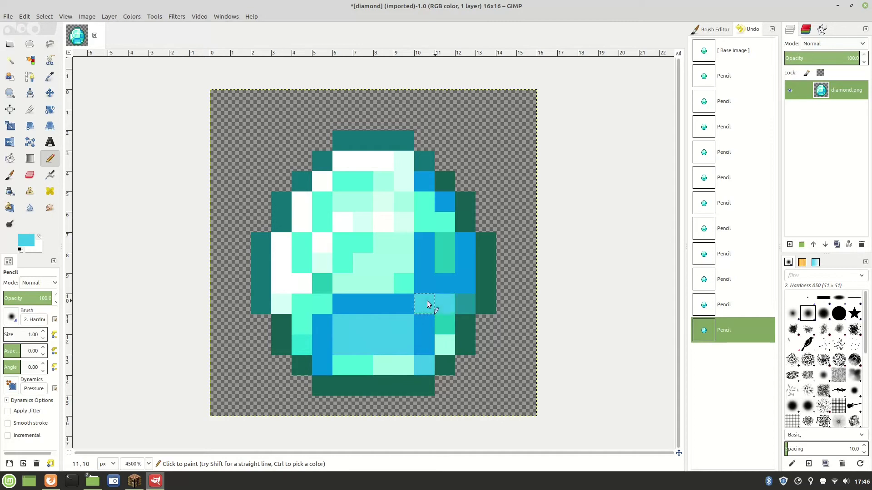
{"action": "left_click", "coordinate": [443, 318]}
{"action": "left_click_drag", "start_coordinate": [442, 257], "coordinate": [445, 246]}
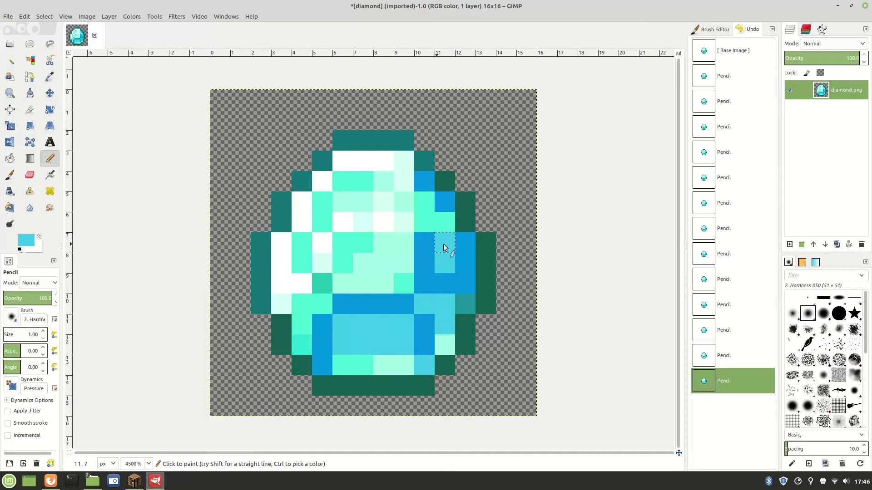
{"action": "left_click", "coordinate": [319, 281]}
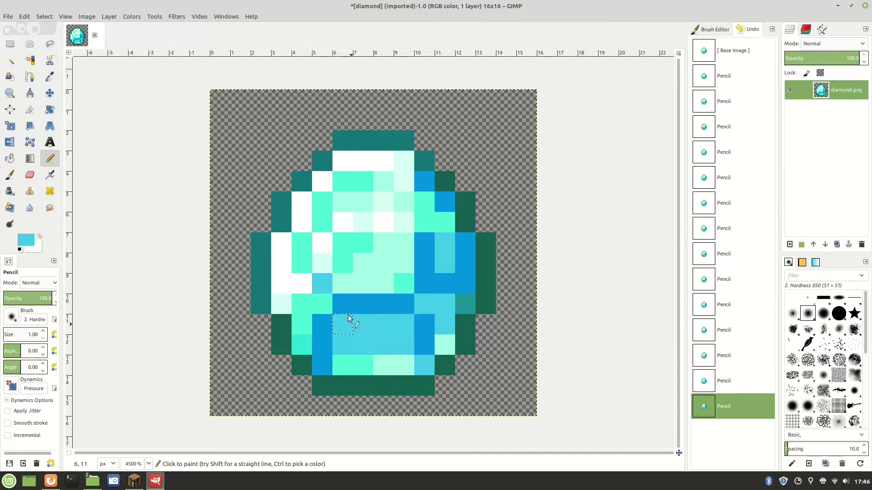
{"action": "left_click", "coordinate": [302, 346]}
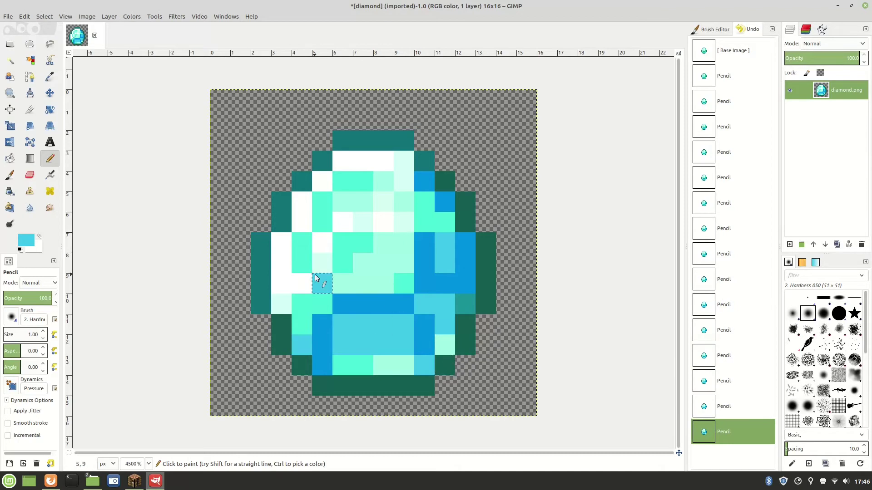
{"action": "left_click", "coordinate": [26, 241]}
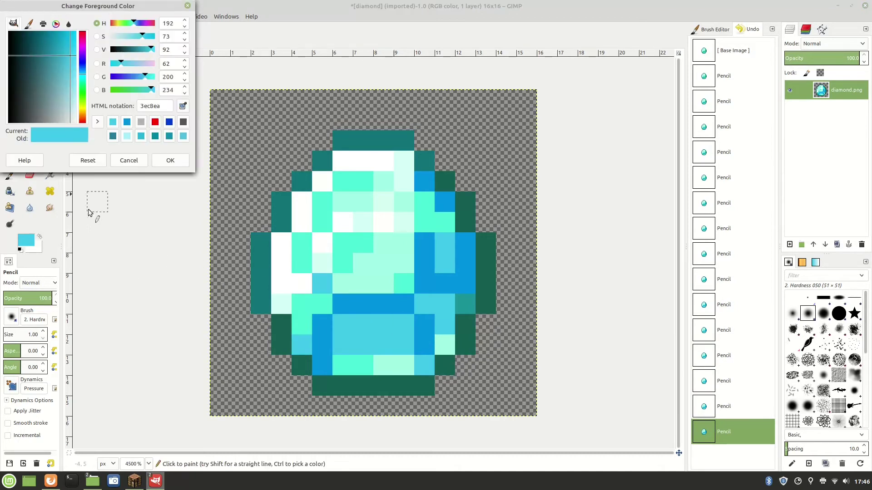
Step: Choose pale cyan (a7edff) from colour history and repaint the upper-left mint pixels, including row 4
{"action": "left_click", "coordinate": [113, 121]}
{"action": "left_click", "coordinate": [183, 136]}
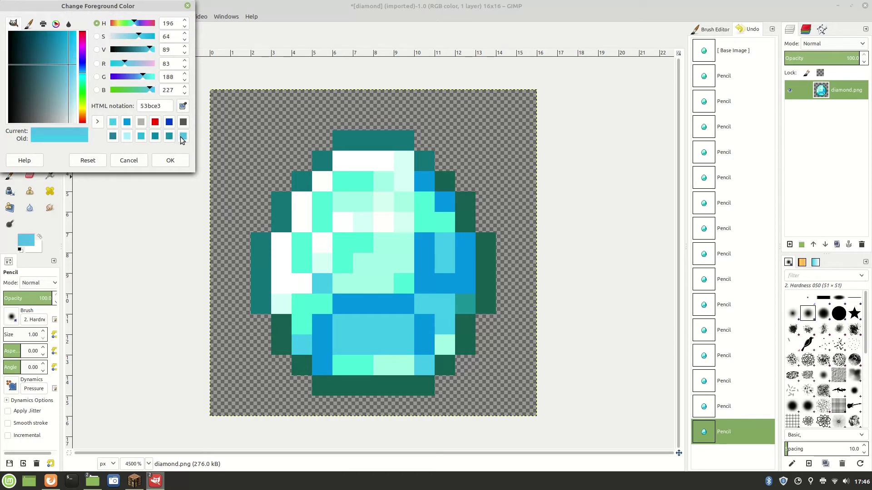
{"action": "left_click", "coordinate": [127, 136]}
{"action": "left_click", "coordinate": [170, 161]}
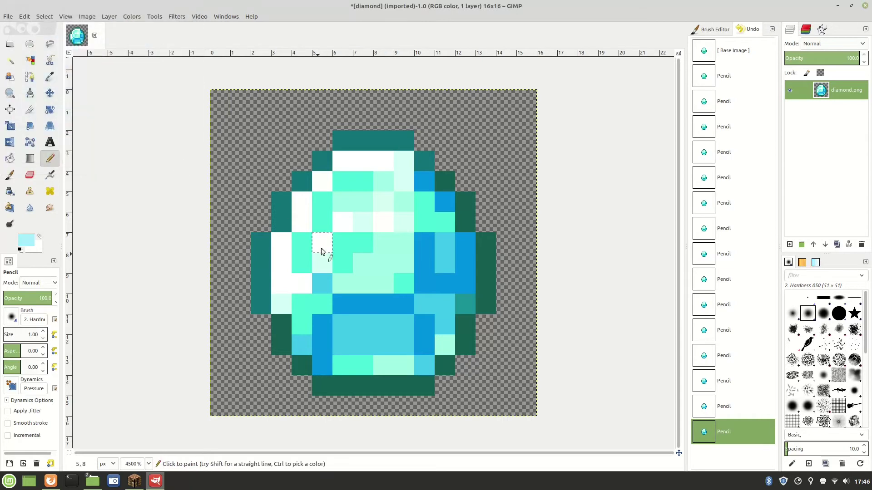
{"action": "mouse_move", "coordinate": [301, 265]}
{"action": "left_mouse_down"}
{"action": "mouse_move", "coordinate": [304, 242]}
{"action": "mouse_move", "coordinate": [361, 247]}
{"action": "left_mouse_up"}
{"action": "mouse_move", "coordinate": [326, 202]}
{"action": "left_mouse_down"}
{"action": "mouse_move", "coordinate": [341, 179]}
{"action": "mouse_move", "coordinate": [364, 182]}
{"action": "left_mouse_up"}
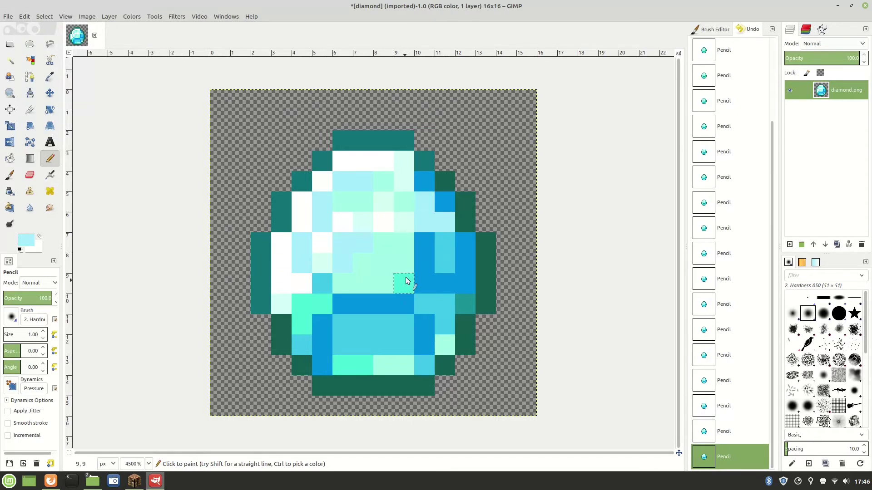
{"action": "left_click", "coordinate": [353, 359]}
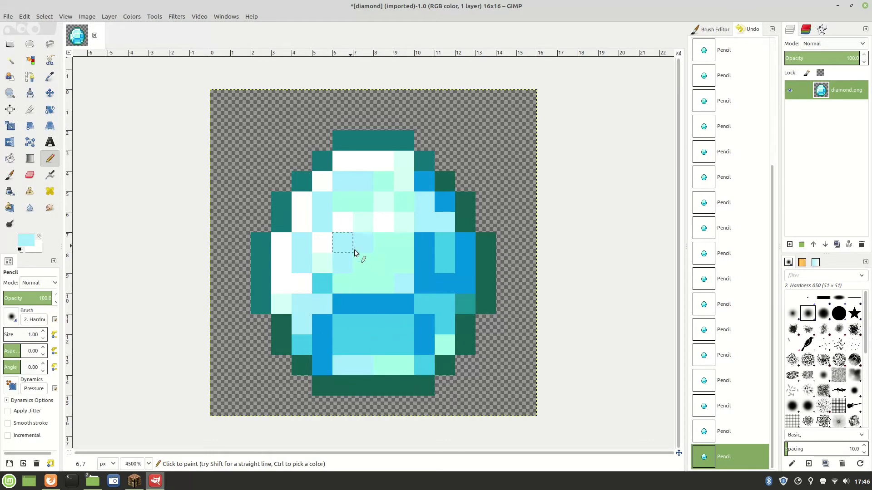
{"action": "left_click", "coordinate": [24, 245]}
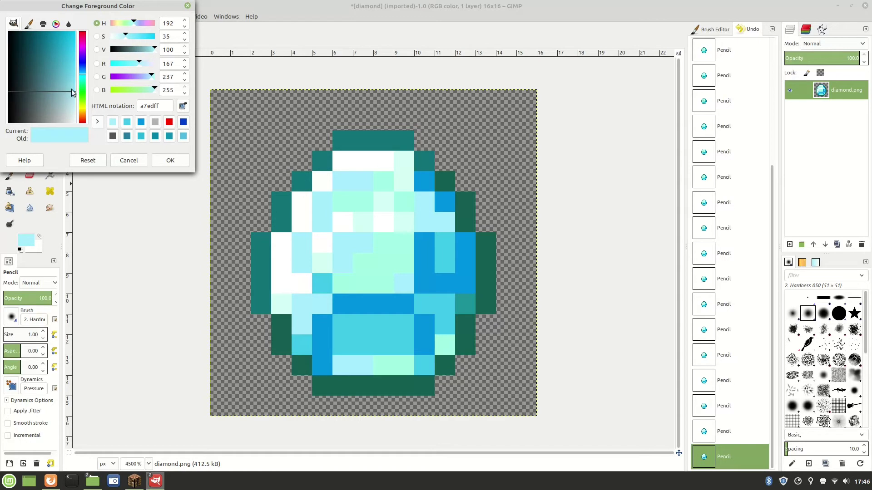
Step: Shift the foreground to a paler cyan (d2f6ff) and paint the central highlight pixels with it
{"action": "left_click_drag", "start_coordinate": [69, 92], "coordinate": [79, 107]}
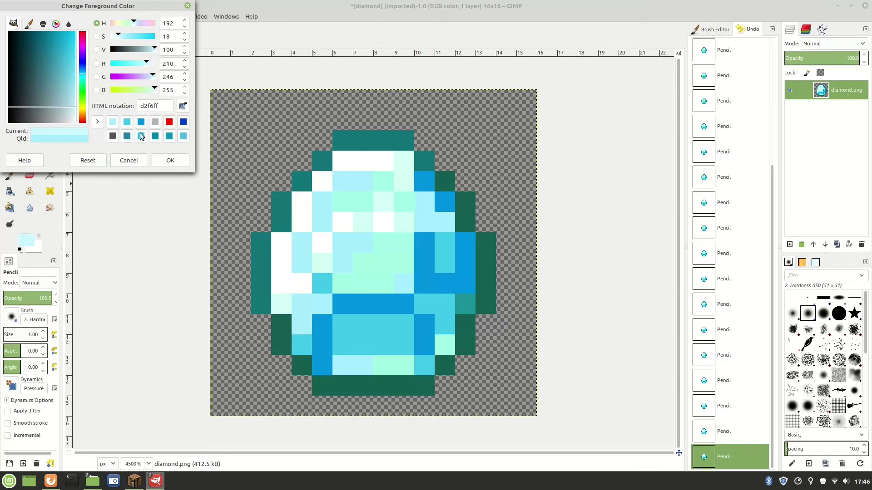
{"action": "left_click", "coordinate": [170, 160]}
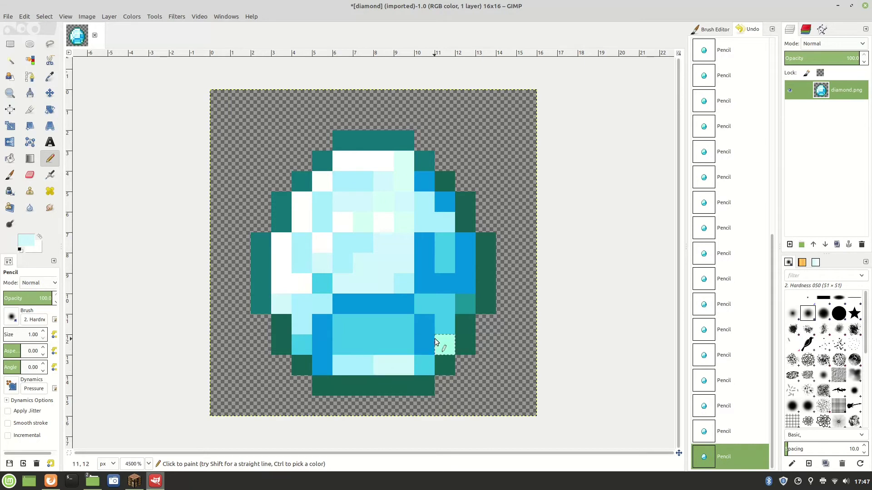
{"action": "left_click", "coordinate": [363, 218]}
{"action": "left_click", "coordinate": [380, 200]}
{"action": "left_click", "coordinate": [405, 164]}
Step: Choose the dark blue history colour and repaint the diamond's left and top outline pixels
{"action": "left_click", "coordinate": [25, 242]}
{"action": "left_click", "coordinate": [112, 137]}
{"action": "left_click", "coordinate": [171, 160]}
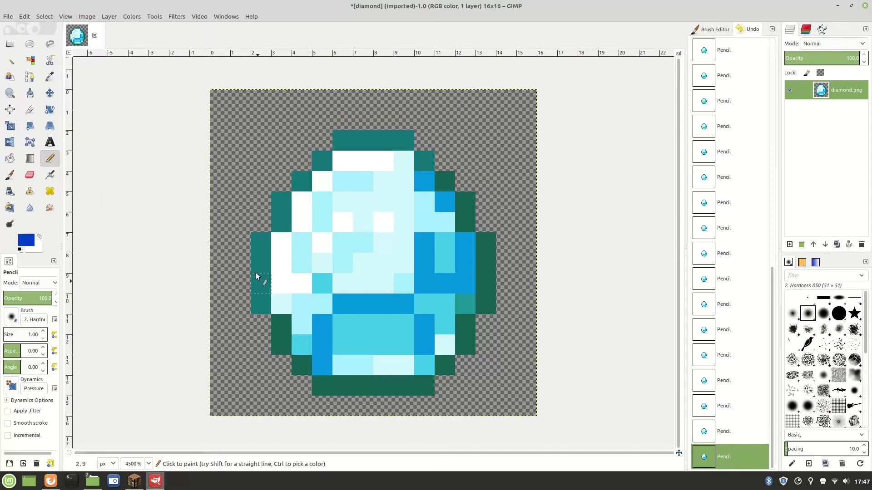
{"action": "mouse_move", "coordinate": [260, 274]}
{"action": "left_mouse_down"}
{"action": "mouse_move", "coordinate": [261, 236]}
{"action": "mouse_move", "coordinate": [283, 207]}
{"action": "left_mouse_up"}
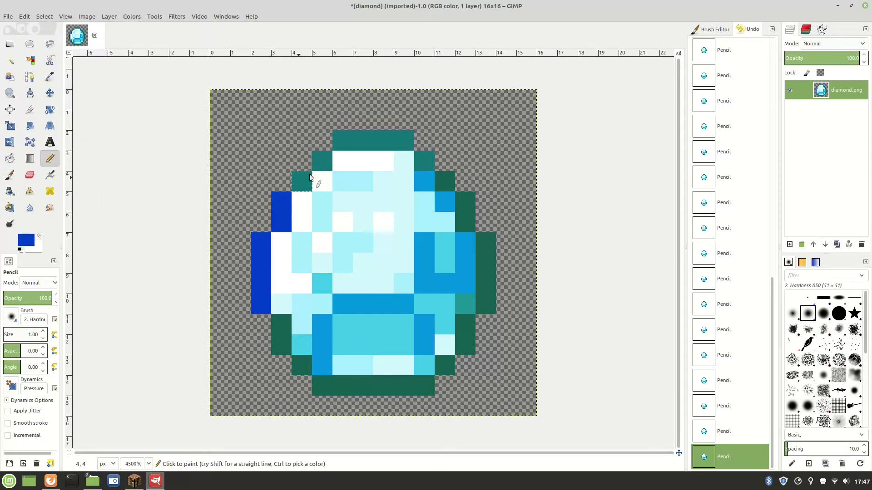
{"action": "left_click", "coordinate": [316, 160]}
{"action": "key", "text": "ctrl+z"}
{"action": "key", "text": "ctrl+z"}
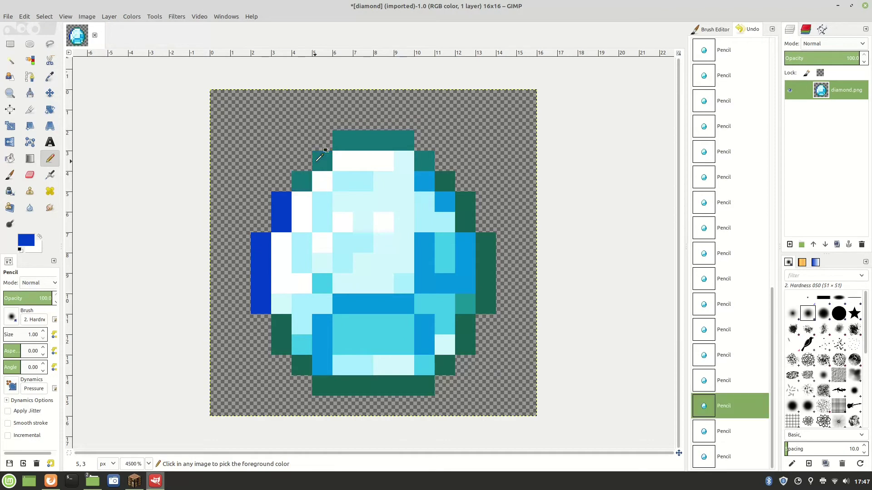
{"action": "left_click", "coordinate": [315, 162]}
{"action": "left_click_drag", "start_coordinate": [346, 144], "coordinate": [415, 135]}
Step: Repaint the upper-right, lower-right, bottom and lower-left outline pixels dark blue
{"action": "left_click", "coordinate": [444, 181]}
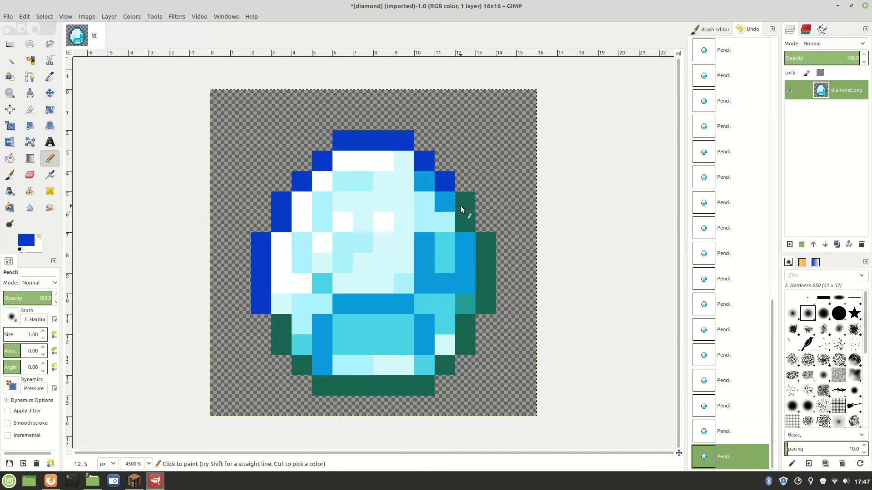
{"action": "left_click", "coordinate": [485, 298]}
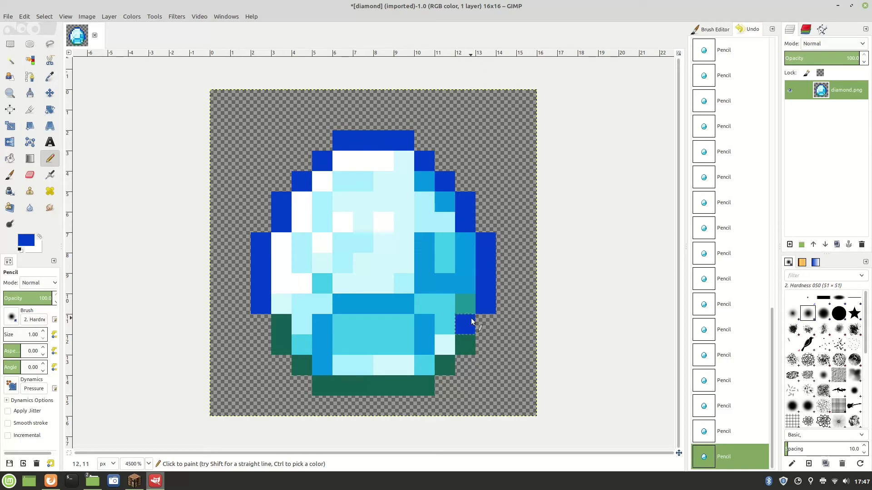
{"action": "left_click", "coordinate": [470, 320]}
{"action": "left_click", "coordinate": [458, 345]}
{"action": "left_click", "coordinate": [441, 362]}
{"action": "left_click_drag", "start_coordinate": [421, 383], "coordinate": [321, 388]}
{"action": "left_click", "coordinate": [301, 369]}
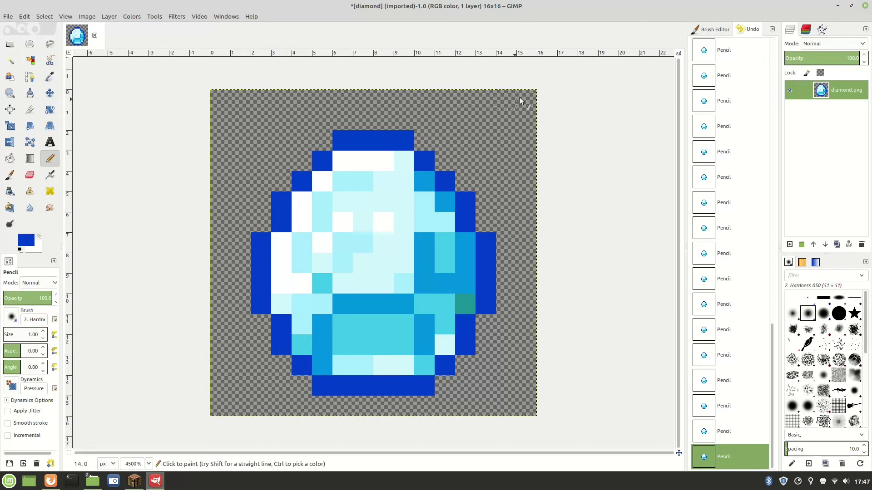
Step: Overwrite diamond.png, quit GIMP discarding changes, and return to the item textures folder
{"action": "left_click", "coordinate": [4, 16]}
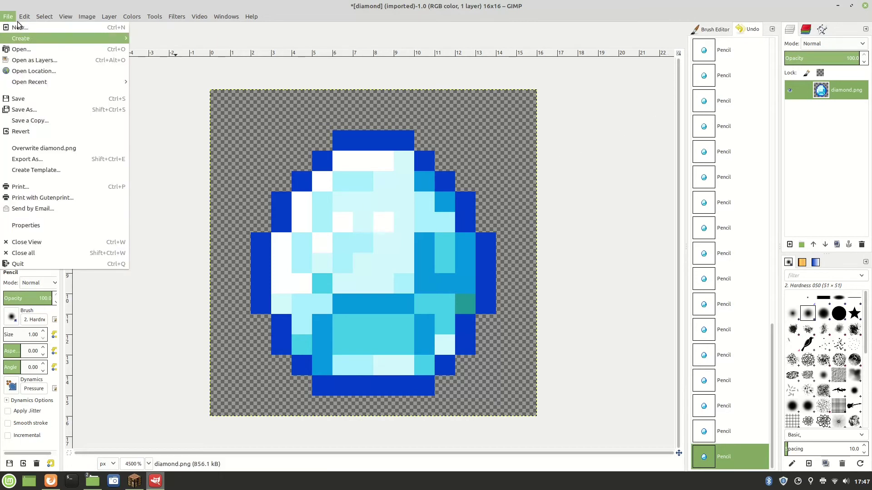
{"action": "left_click", "coordinate": [77, 150]}
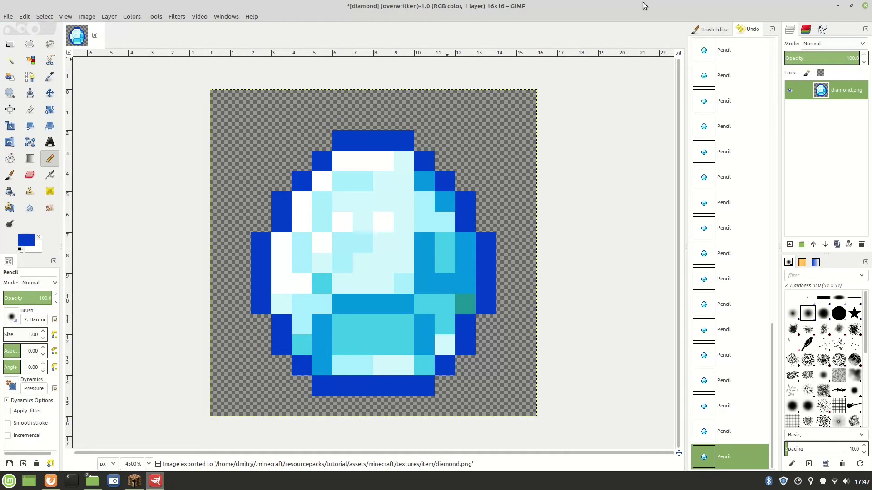
{"action": "left_click", "coordinate": [866, 6]}
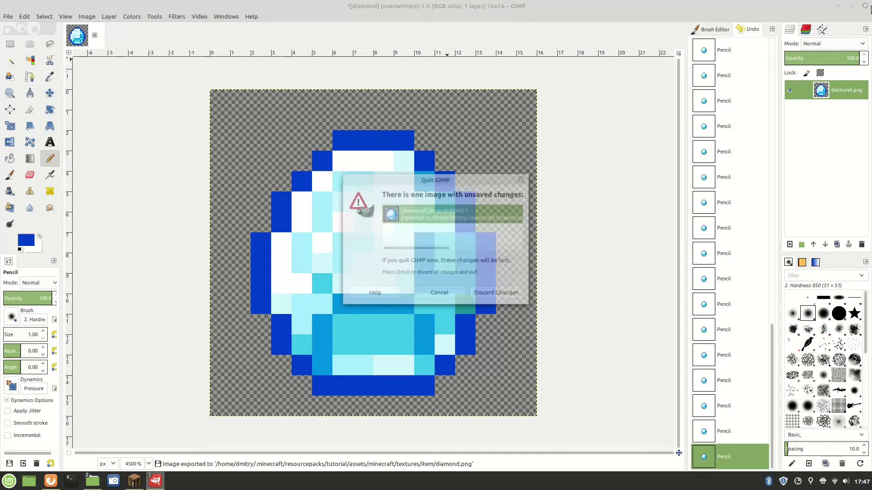
{"action": "left_click", "coordinate": [484, 295]}
{"action": "mouse_move", "coordinate": [93, 481]}
{"action": "left_click", "coordinate": [161, 435]}
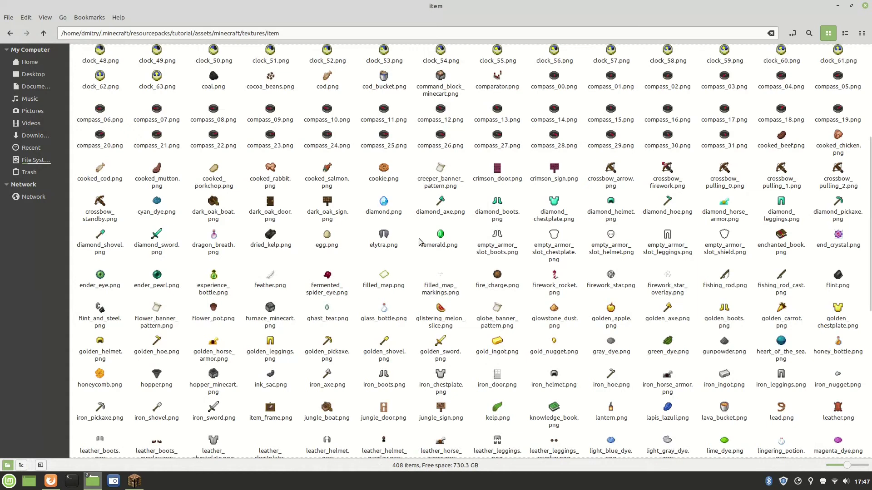
Step: Navigate from textures into entity/creeper, preview creeper.png, and bring up its Open With options
{"action": "scroll", "coordinate": [420, 242], "scroll_direction": "up", "scroll_amount": 5}
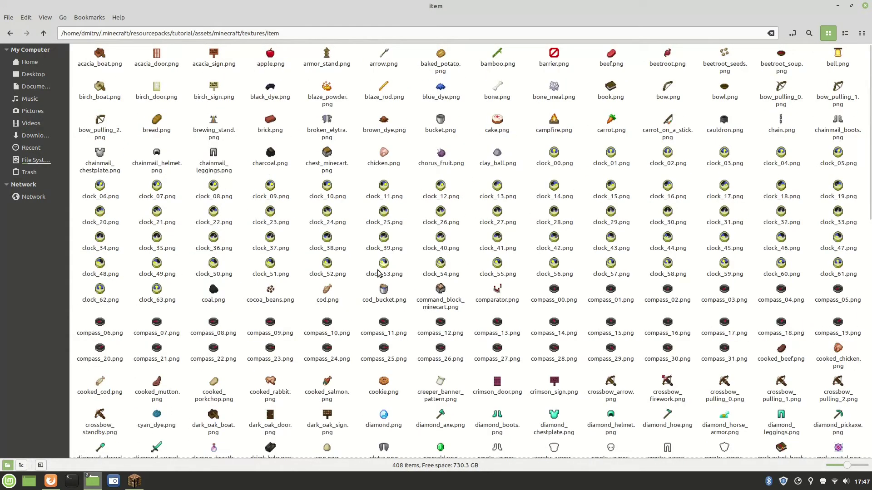
{"action": "scroll", "coordinate": [381, 277], "scroll_direction": "down", "scroll_amount": 2}
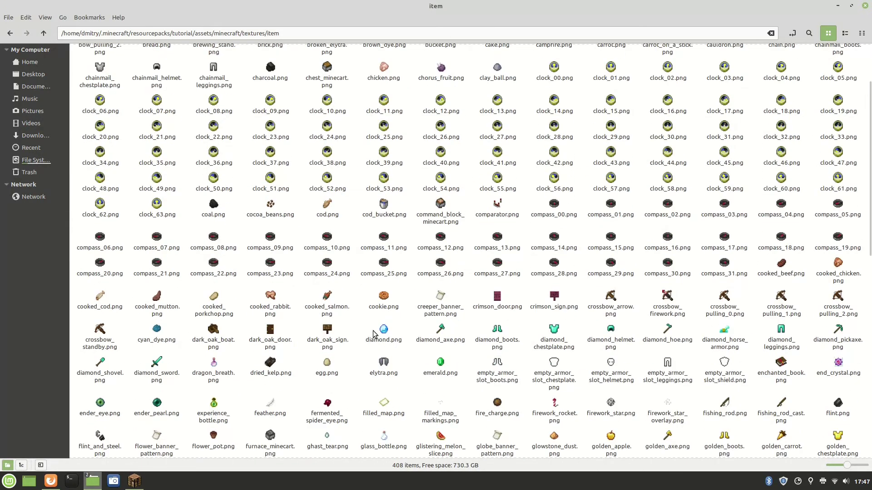
{"action": "left_click", "coordinate": [9, 33]}
{"action": "double_click", "coordinate": [265, 65]}
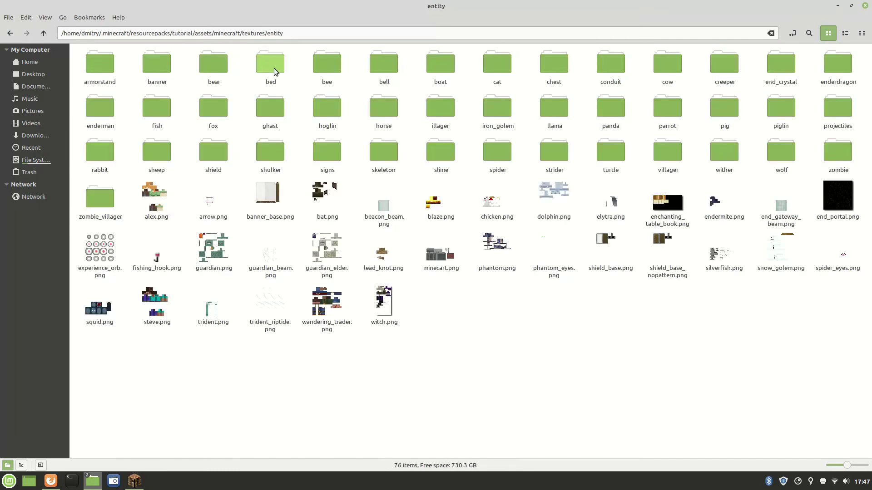
{"action": "double_click", "coordinate": [713, 71]}
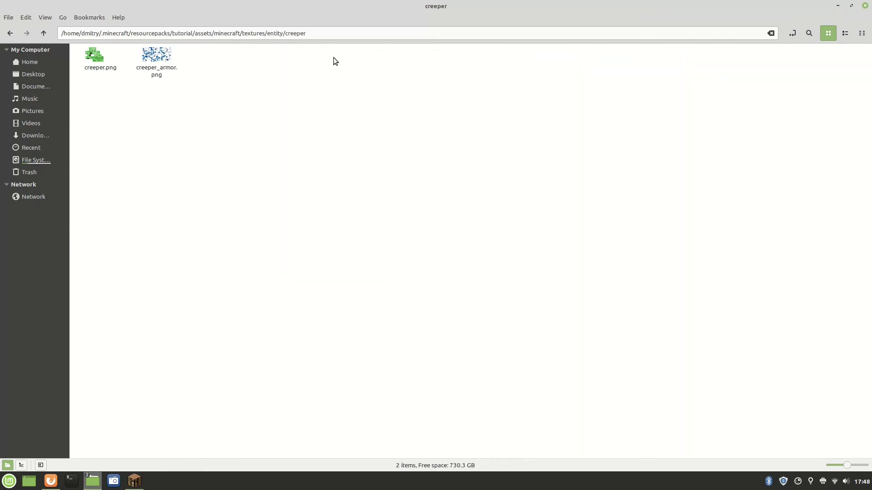
{"action": "left_click", "coordinate": [152, 59]}
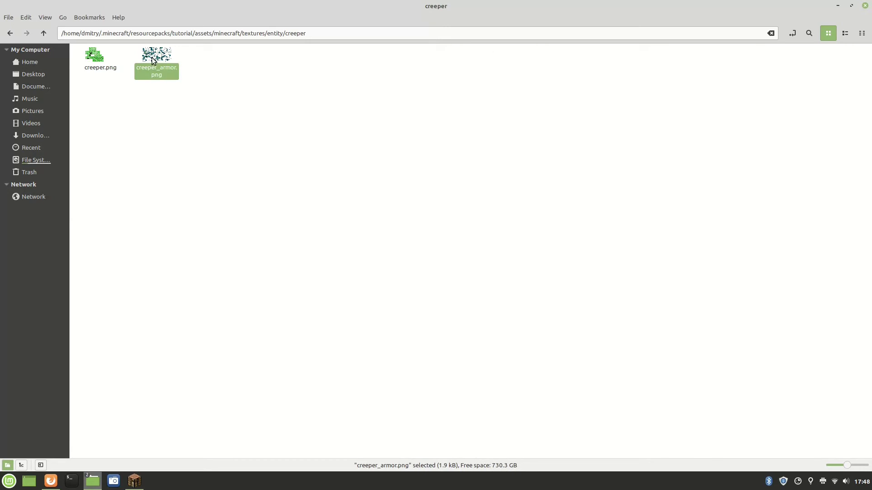
{"action": "double_click", "coordinate": [94, 55]}
{"action": "left_click", "coordinate": [528, 162]}
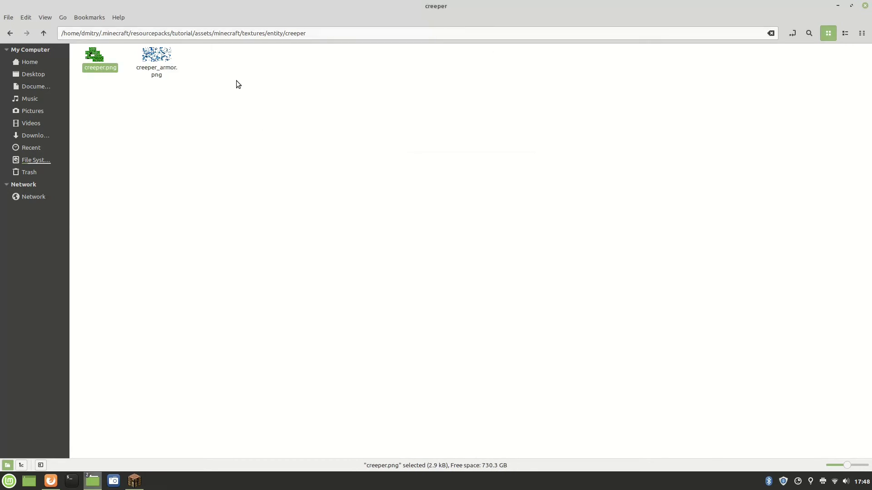
{"action": "right_click", "coordinate": [104, 59]}
Step: Open creeper.png in GIMP, zoom in, and set up the Pencil at 1-pixel size
{"action": "mouse_move", "coordinate": [162, 82]}
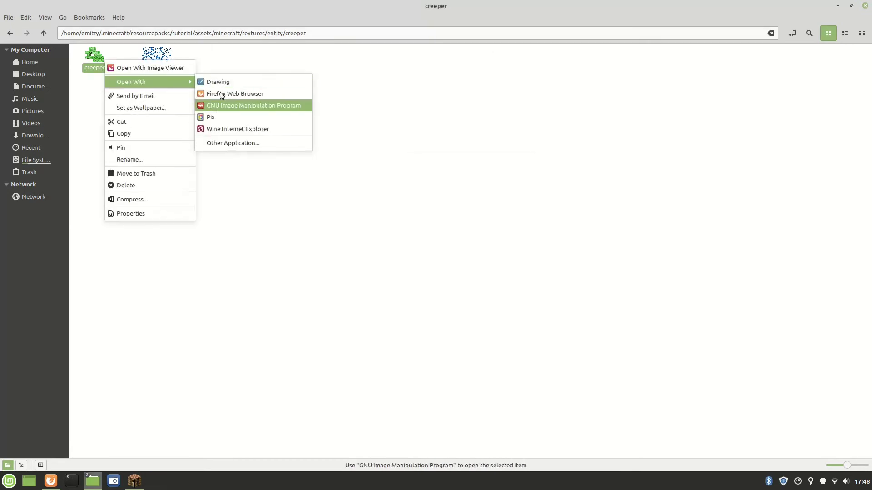
{"action": "left_click", "coordinate": [225, 103]}
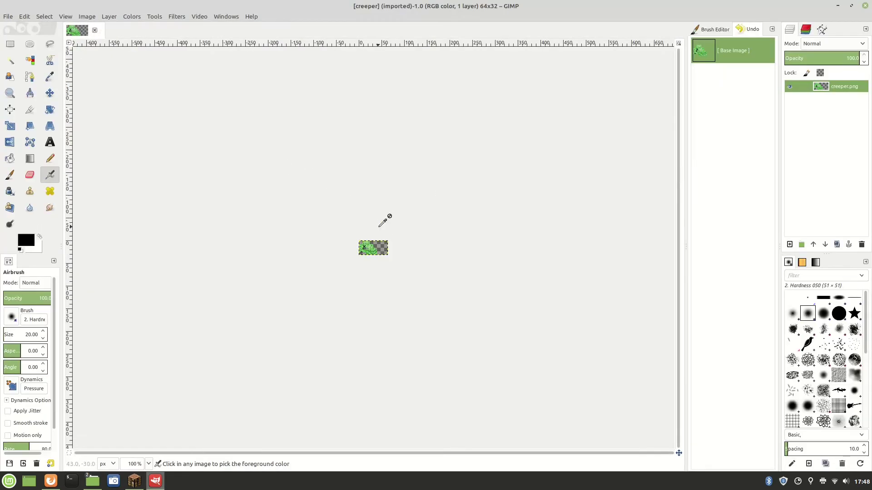
{"action": "key", "text": "2"}
{"action": "left_click", "coordinate": [50, 158]}
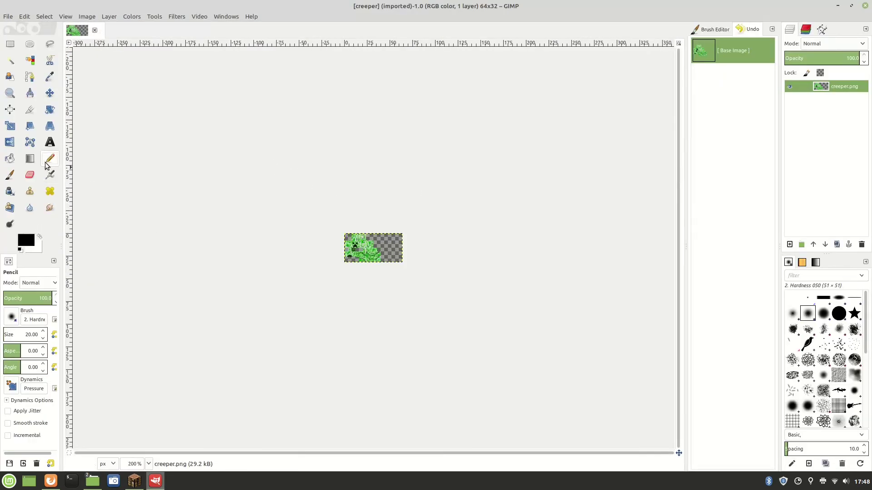
{"action": "key", "text": "ctrl+a"}
{"action": "type", "text": "1"}
{"action": "key", "text": "Return"}
Step: Paint dark grey pixels around both eyes and along the mouth's sides
{"action": "left_click", "coordinate": [25, 239]}
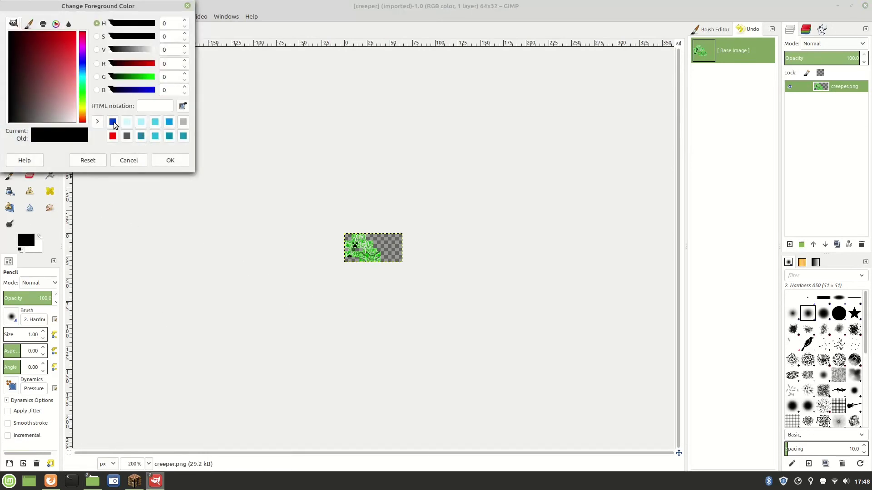
{"action": "left_click", "coordinate": [127, 137]}
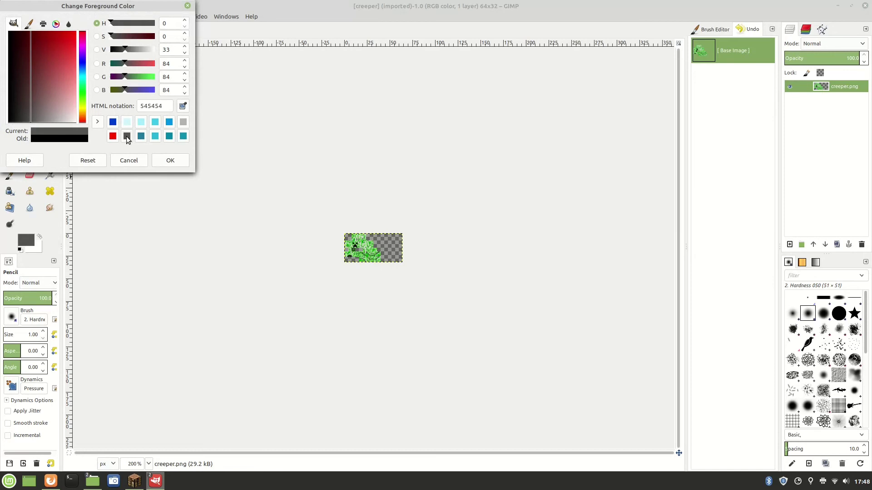
{"action": "left_click", "coordinate": [170, 161]}
{"action": "scroll", "coordinate": [273, 195], "scroll_direction": "up", "scroll_amount": 8}
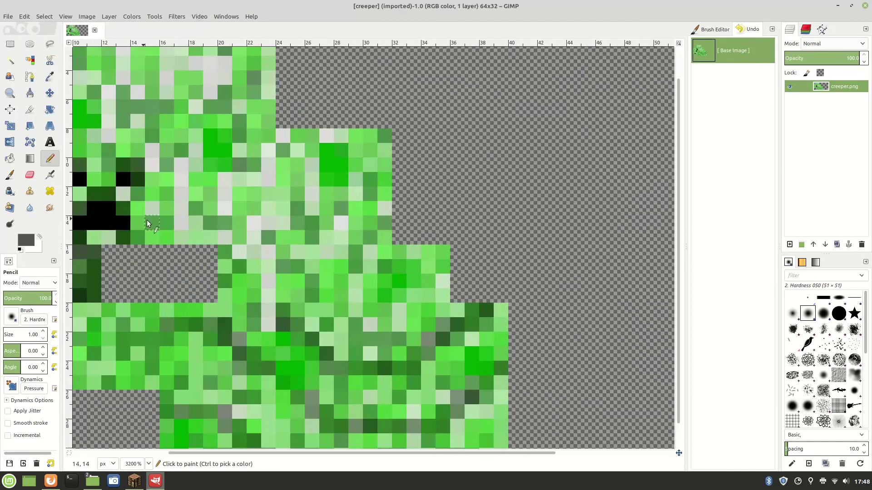
{"action": "scroll", "coordinate": [277, 231], "scroll_direction": "down", "scroll_amount": 2}
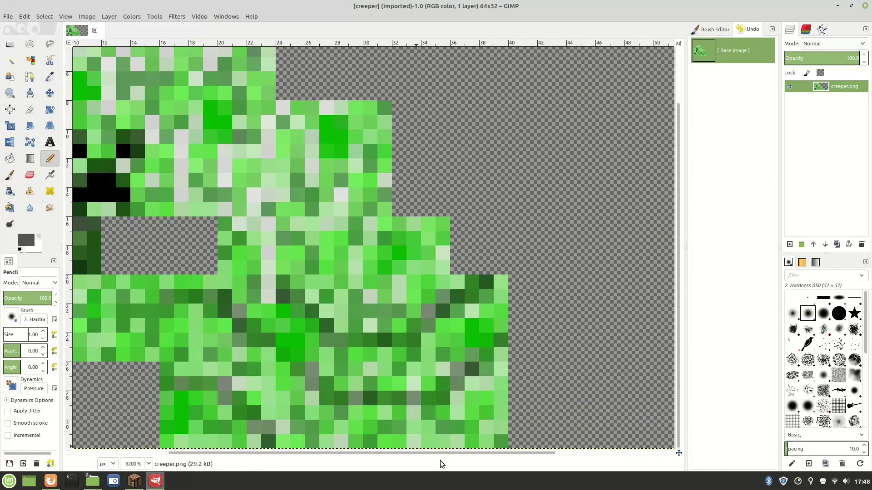
{"action": "scroll", "coordinate": [440, 450], "scroll_direction": "left", "scroll_amount": 4}
{"action": "scroll", "coordinate": [440, 447], "scroll_direction": "up", "scroll_amount": 3}
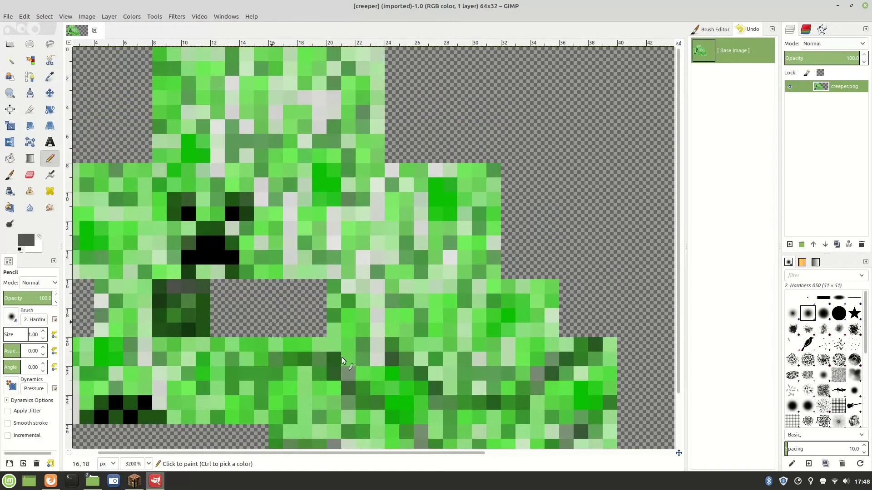
{"action": "left_click_drag", "start_coordinate": [176, 200], "coordinate": [189, 200]}
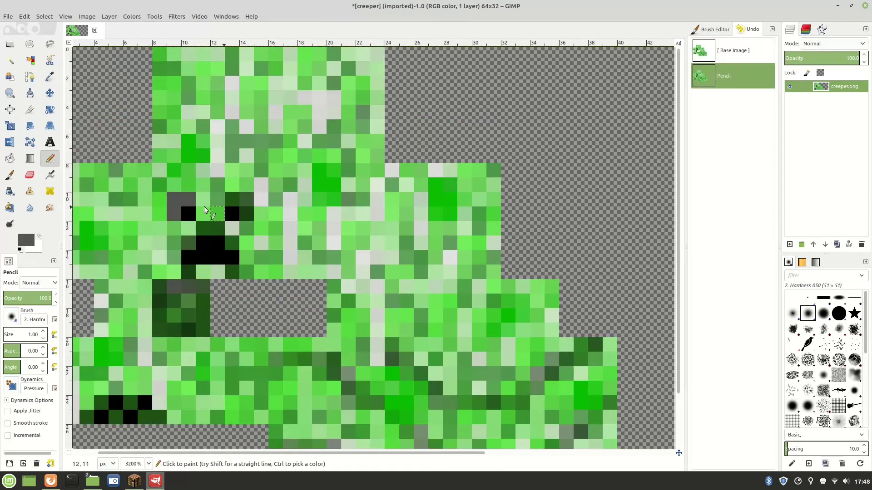
{"action": "left_click_drag", "start_coordinate": [247, 198], "coordinate": [247, 214]}
{"action": "left_click_drag", "start_coordinate": [191, 273], "coordinate": [214, 231]}
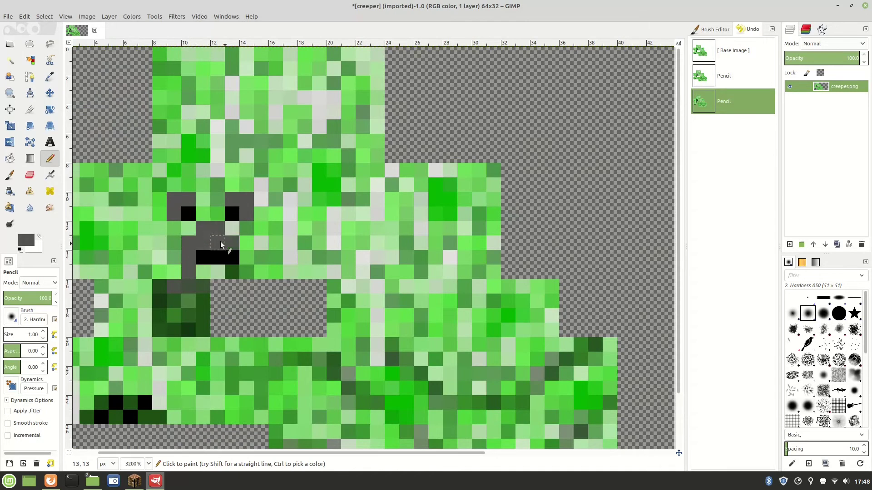
{"action": "left_click_drag", "start_coordinate": [229, 261], "coordinate": [218, 256]}
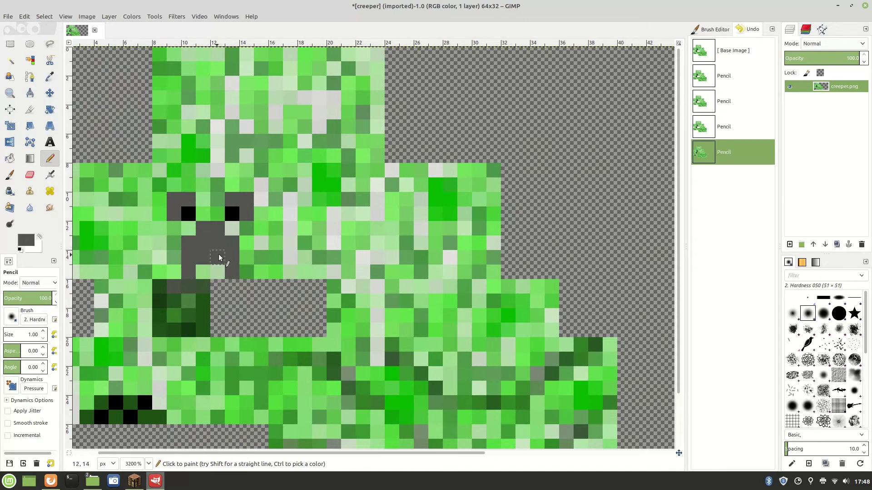
Step: Paint both eyes and the whole mouth blue, then overwrite creeper.png
{"action": "left_click", "coordinate": [26, 240]}
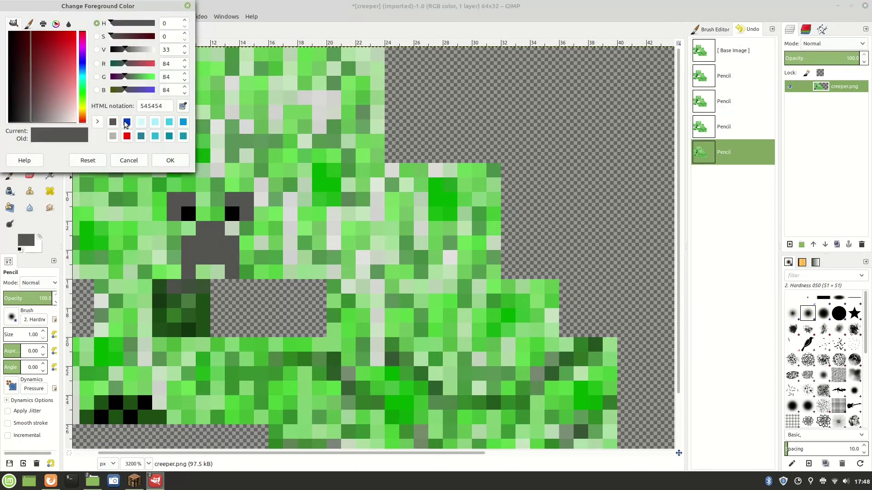
{"action": "left_click", "coordinate": [127, 122]}
{"action": "left_click", "coordinate": [170, 160]}
{"action": "left_click", "coordinate": [189, 214]}
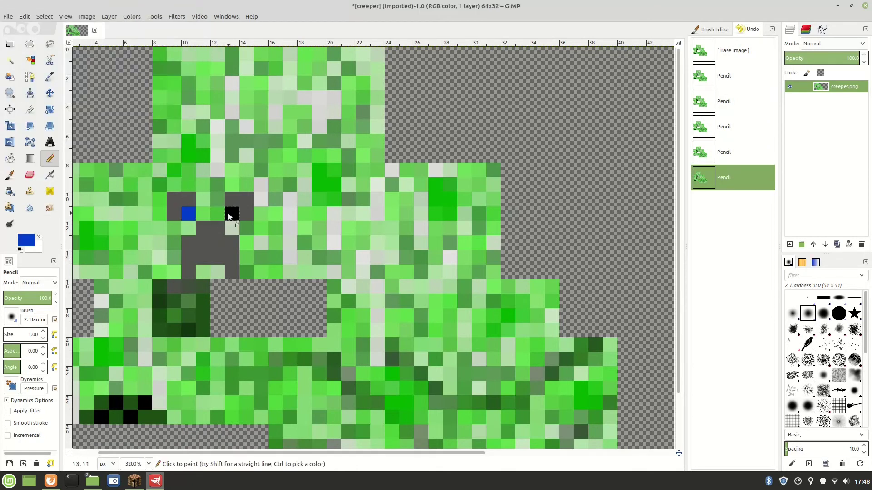
{"action": "left_click", "coordinate": [228, 213]}
{"action": "left_click_drag", "start_coordinate": [202, 256], "coordinate": [211, 257]}
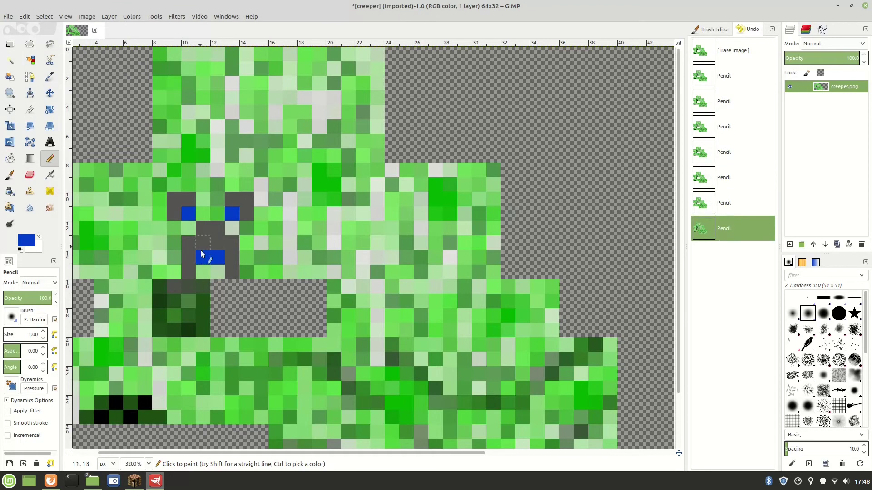
{"action": "left_click", "coordinate": [188, 253]}
{"action": "left_click", "coordinate": [204, 242]}
{"action": "left_click", "coordinate": [216, 241]}
{"action": "left_click", "coordinate": [233, 258]}
{"action": "left_click", "coordinate": [235, 271]}
{"action": "left_click", "coordinate": [184, 269]}
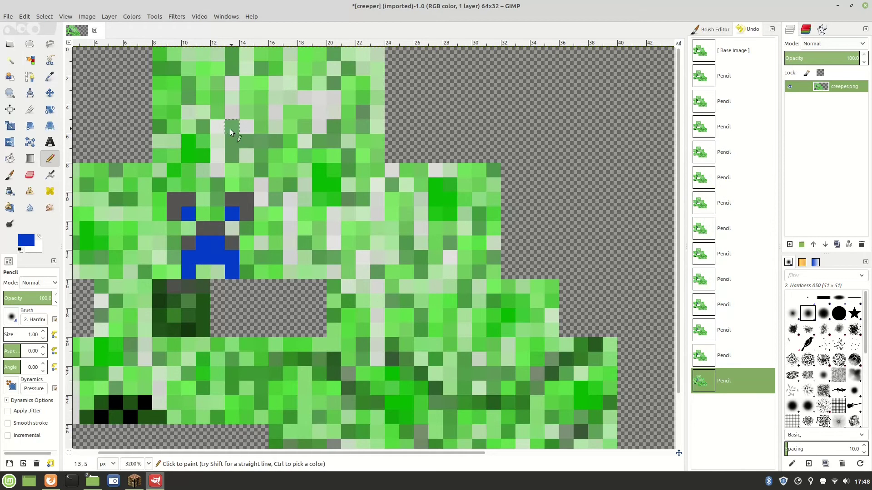
{"action": "left_click", "coordinate": [7, 17]}
{"action": "left_click", "coordinate": [48, 114]}
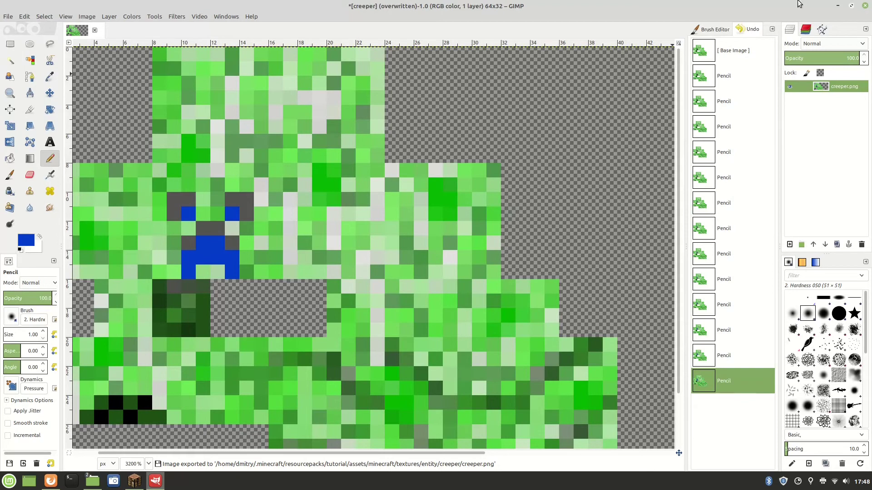
Step: Quit GIMP, discarding the unsaved creeper image changes
{"action": "key", "text": "ctrl+q"}
{"action": "left_click", "coordinate": [509, 293]}
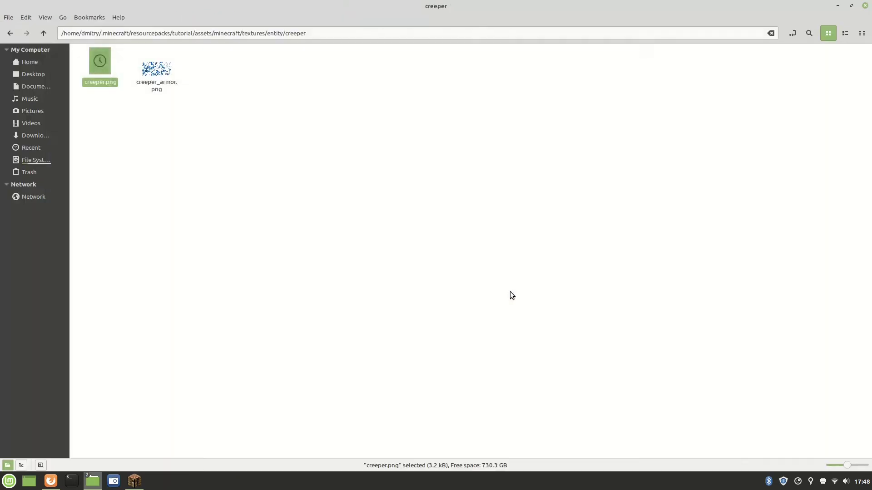
{"action": "left_click", "coordinate": [282, 192]}
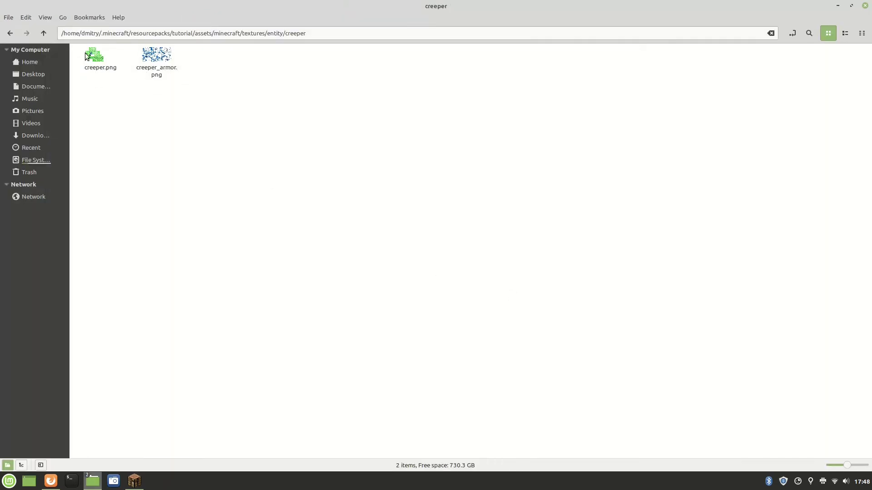
Step: Go up to textures, open block, search 'bed', and bring up bedrock.png's file actions
{"action": "left_click", "coordinate": [10, 33]}
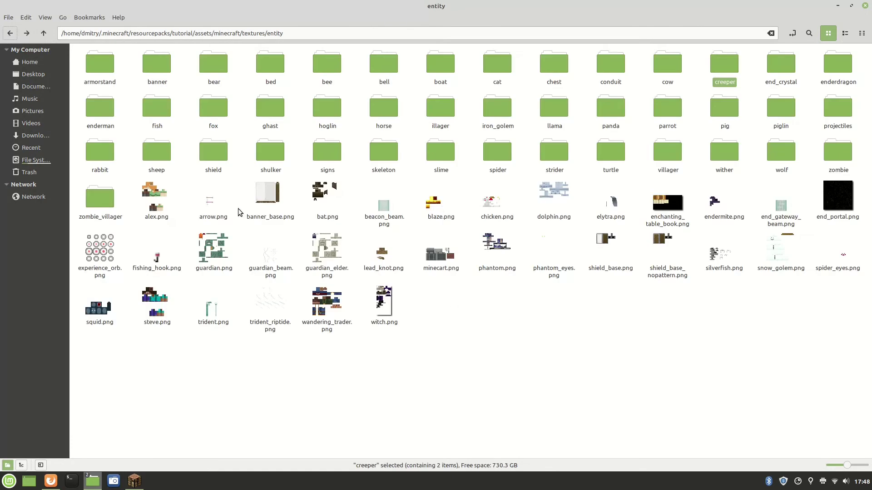
{"action": "left_click", "coordinate": [10, 33]}
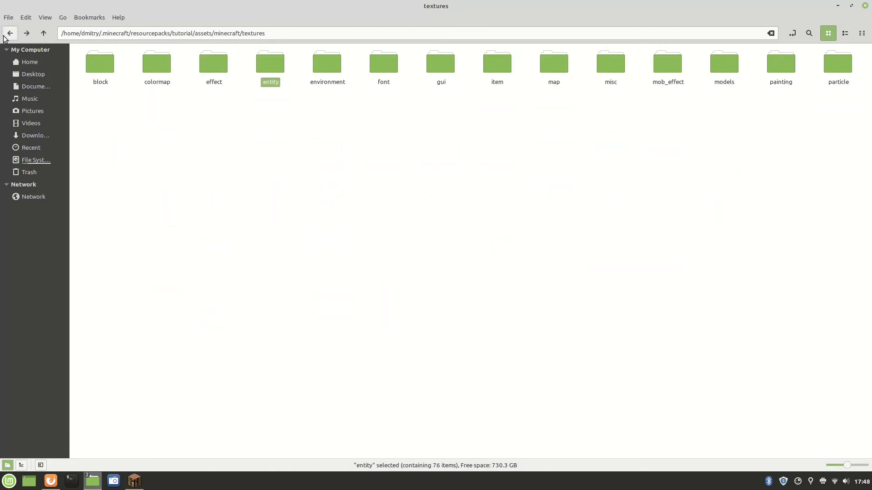
{"action": "double_click", "coordinate": [105, 75]}
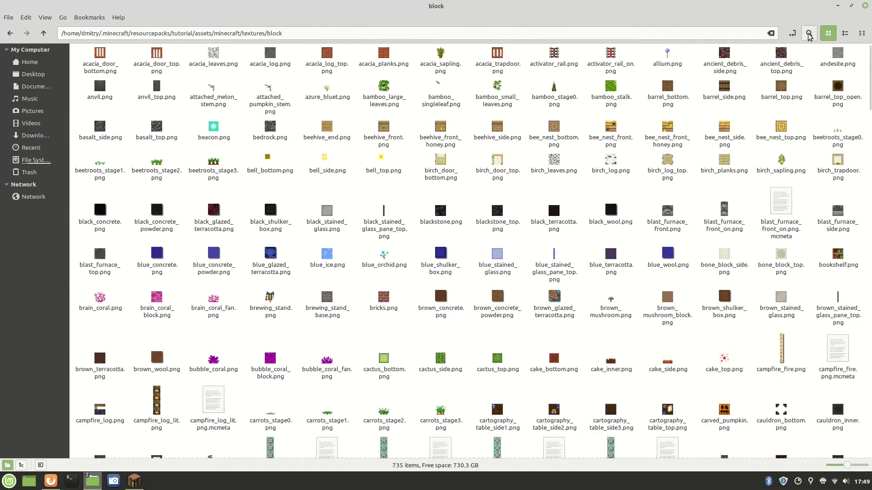
{"action": "left_click", "coordinate": [809, 33]}
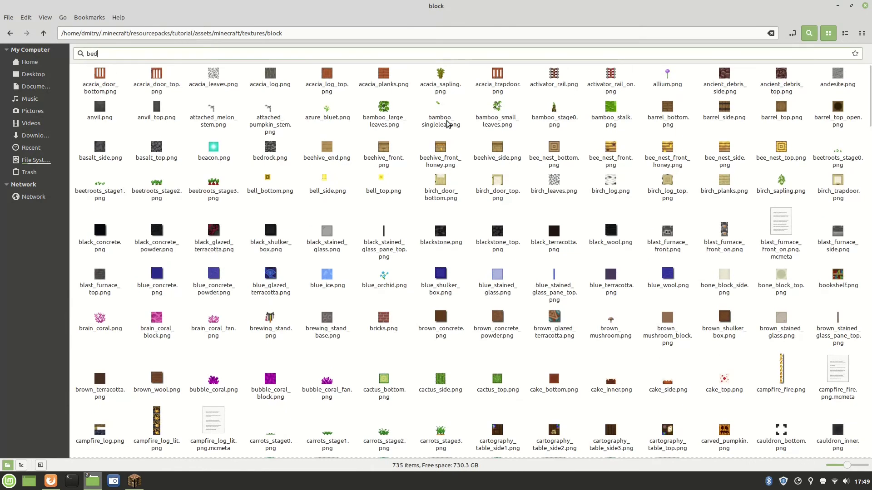
{"action": "double_click", "coordinate": [164, 83]}
{"action": "left_click", "coordinate": [528, 162]}
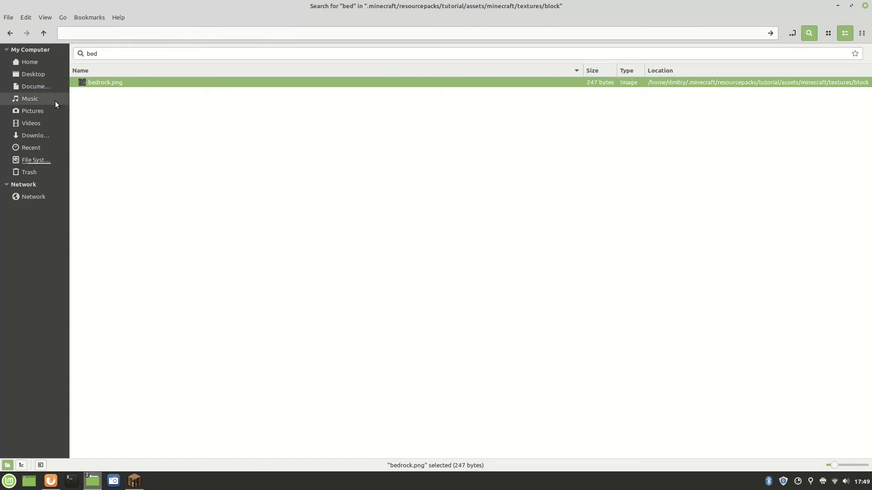
{"action": "right_click", "coordinate": [122, 82]}
Step: Open bedrock.png in GIMP and set up a red, 1-pixel Pencil
{"action": "mouse_move", "coordinate": [171, 105]}
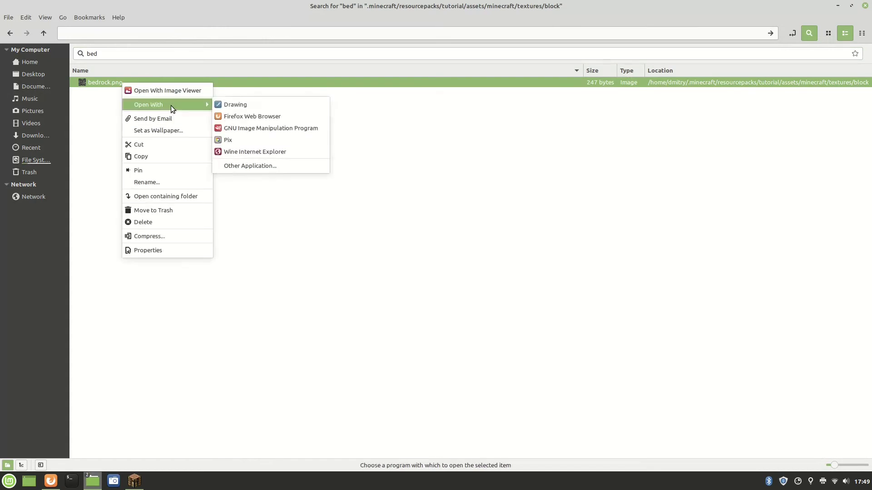
{"action": "left_click", "coordinate": [259, 126]}
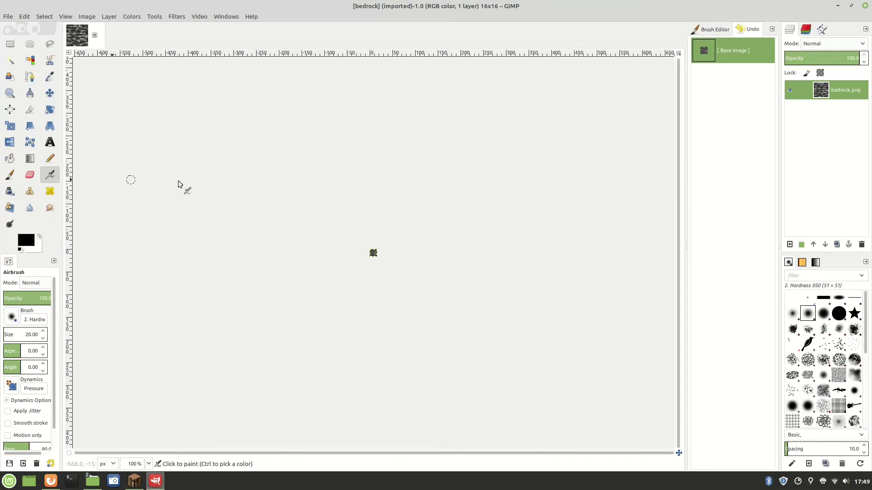
{"action": "left_click", "coordinate": [50, 158]}
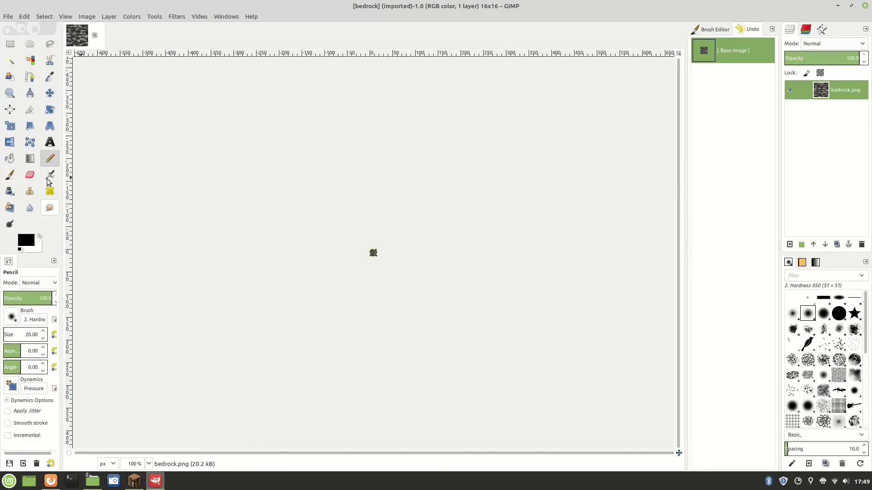
{"action": "left_click", "coordinate": [30, 240]}
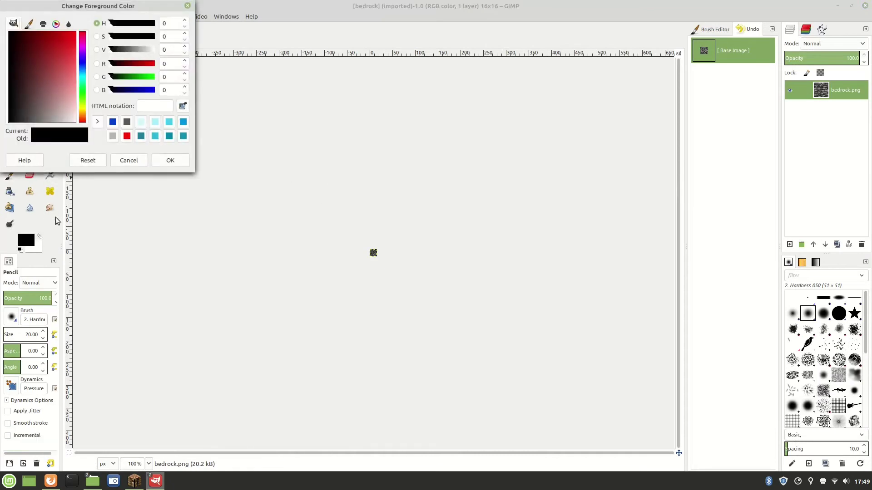
{"action": "left_click", "coordinate": [127, 136]}
{"action": "left_click", "coordinate": [170, 159]}
{"action": "scroll", "coordinate": [370, 254], "scroll_direction": "up", "scroll_amount": 8}
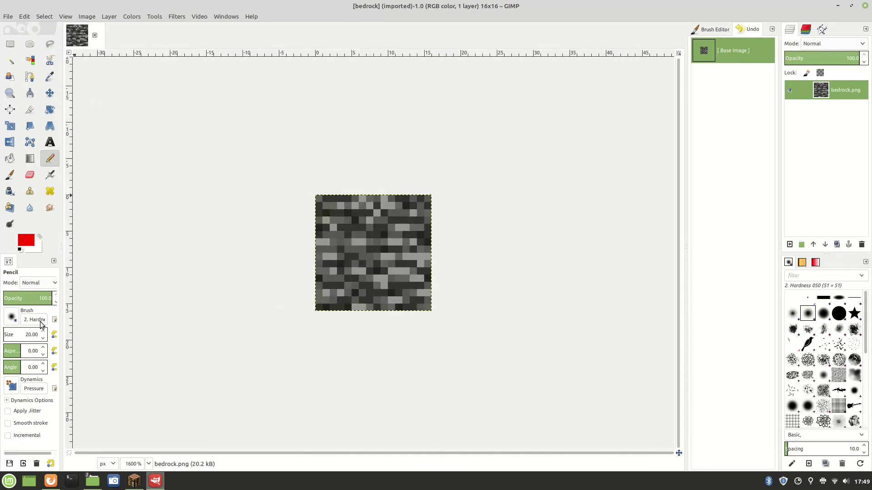
{"action": "left_click", "coordinate": [44, 338]}
{"action": "left_click", "coordinate": [44, 338]}
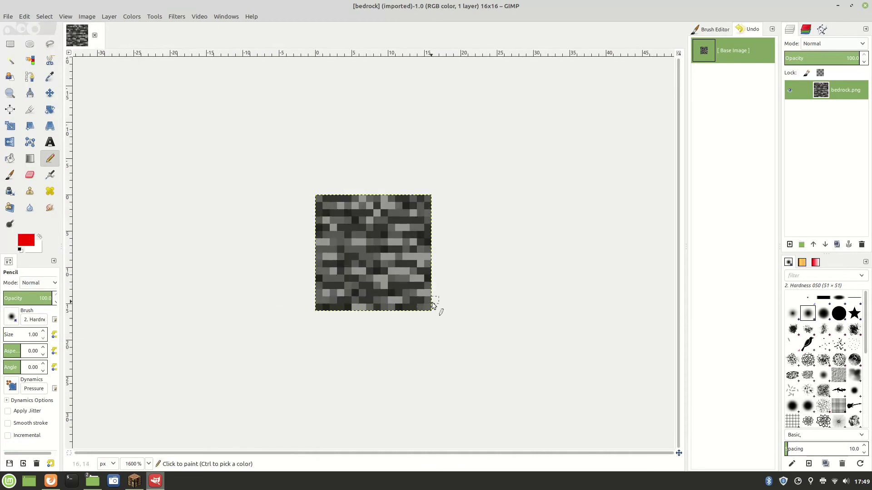
Step: With the Pencil, draw red lines along the left and right edges and the first red diagonal
{"action": "left_click", "coordinate": [319, 307]}
{"action": "mouse_move", "coordinate": [319, 307]}
{"action": "left_mouse_down"}
{"action": "mouse_move", "coordinate": [320, 198]}
{"action": "mouse_move", "coordinate": [371, 199]}
{"action": "left_mouse_up"}
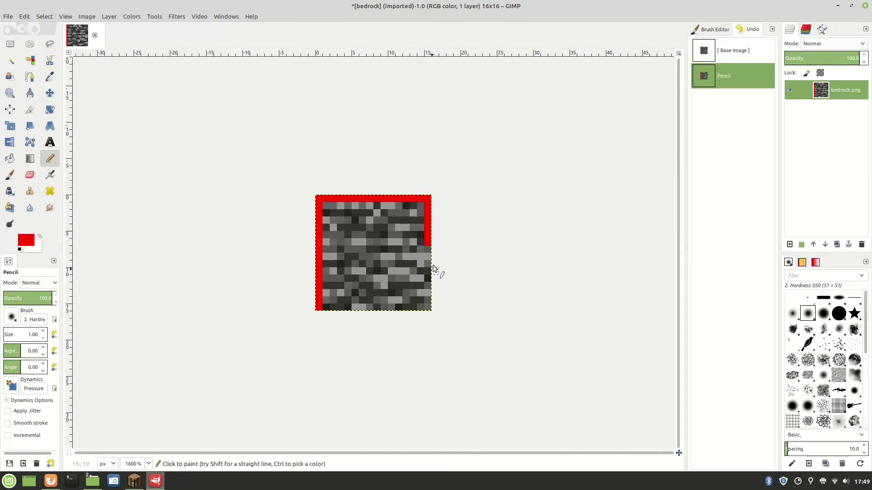
{"action": "mouse_move", "coordinate": [430, 271]}
{"action": "left_mouse_down"}
{"action": "mouse_move", "coordinate": [430, 251]}
{"action": "mouse_move", "coordinate": [432, 311]}
{"action": "mouse_move", "coordinate": [322, 312]}
{"action": "mouse_move", "coordinate": [327, 303]}
{"action": "left_mouse_up"}
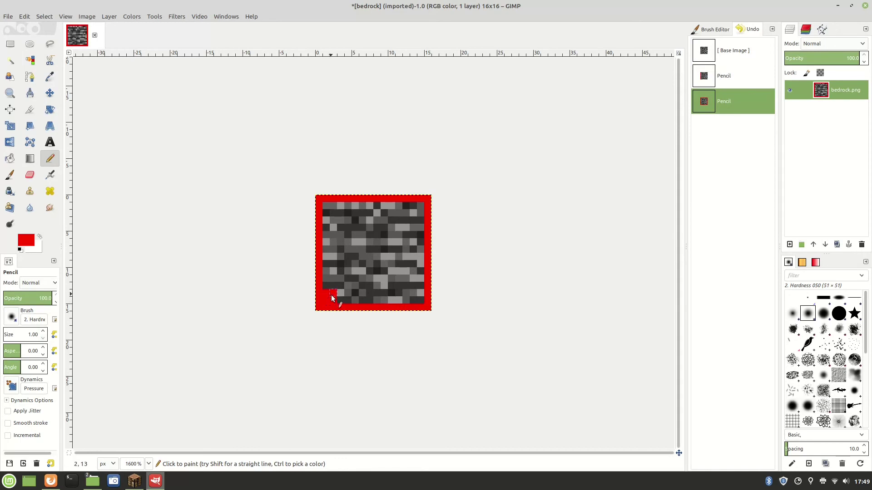
{"action": "left_click_drag", "start_coordinate": [348, 281], "coordinate": [348, 272]}
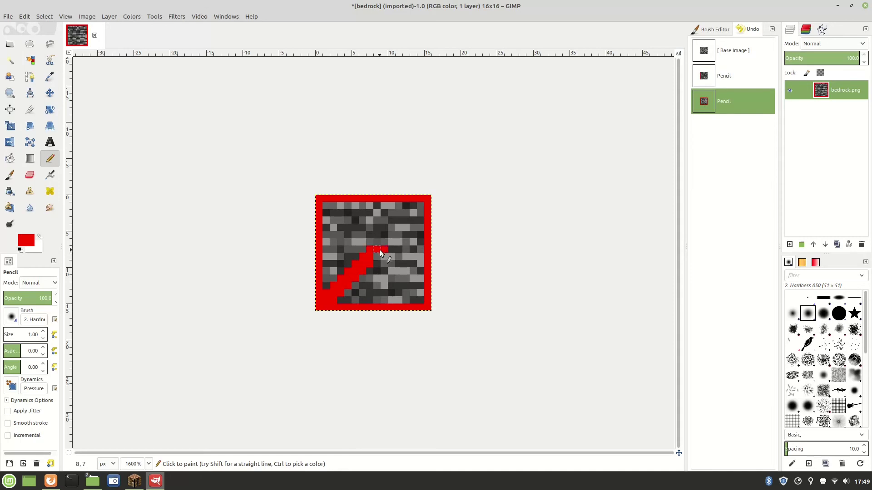
{"action": "mouse_move", "coordinate": [380, 250]}
{"action": "left_mouse_down"}
{"action": "mouse_move", "coordinate": [378, 240]}
{"action": "mouse_move", "coordinate": [392, 232]}
{"action": "left_mouse_up"}
{"action": "left_click_drag", "start_coordinate": [397, 219], "coordinate": [397, 219]}
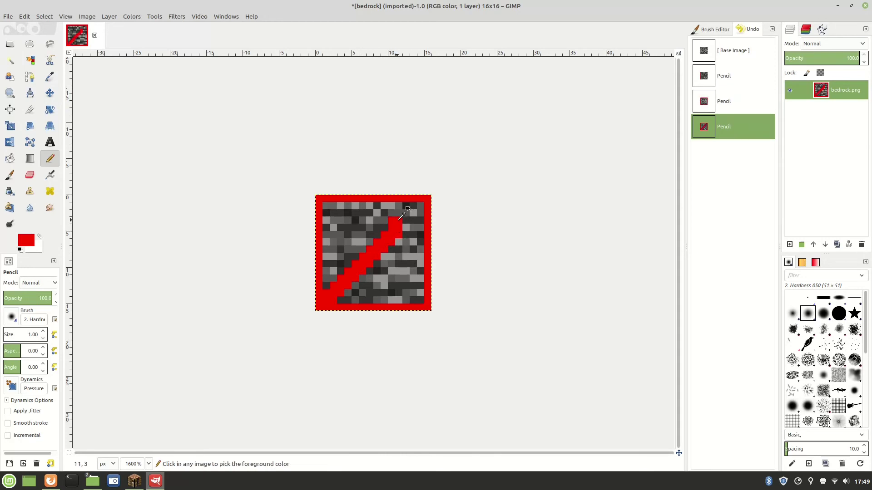
{"action": "key", "text": "ctrl+z"}
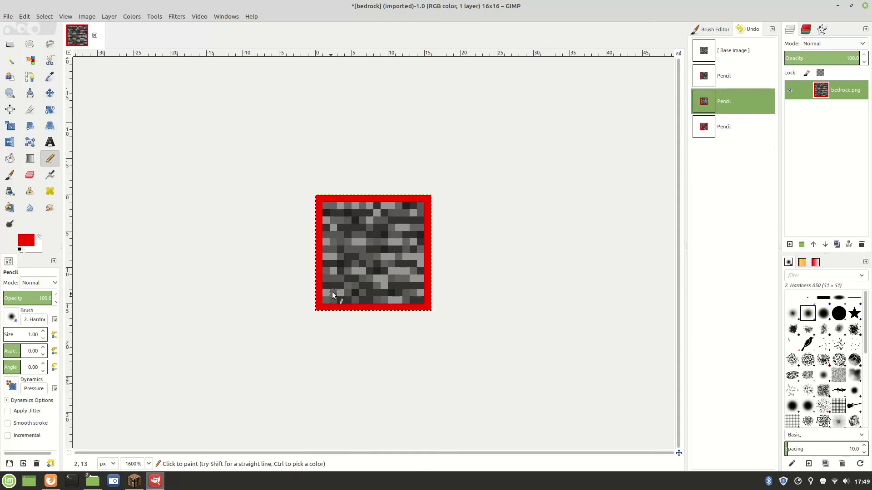
{"action": "key", "text": "ctrl"}
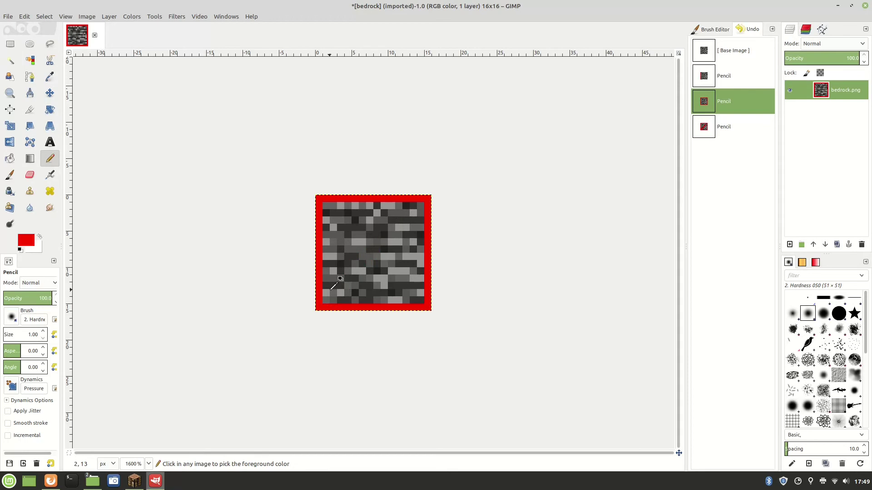
{"action": "key", "text": "ctrl+y"}
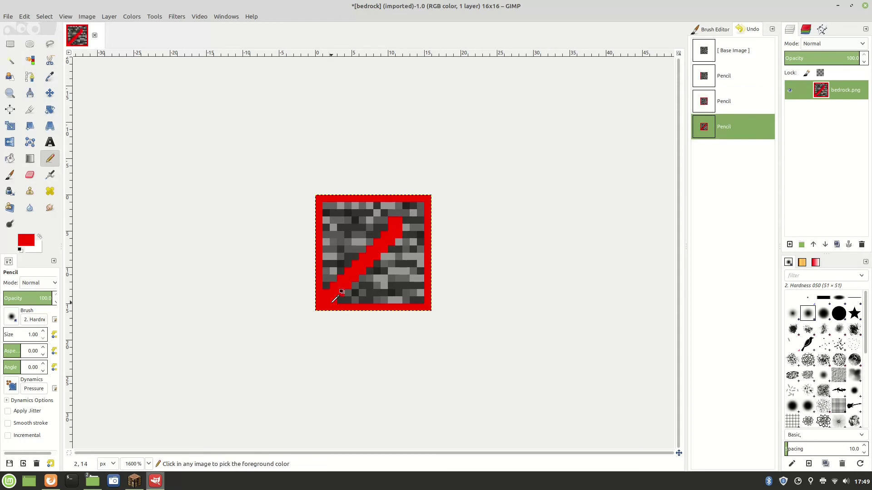
Step: Fill the gaps in the first diagonal and paint the second diagonal to complete the red X
{"action": "left_click", "coordinate": [420, 214]}
{"action": "left_click", "coordinate": [406, 237]}
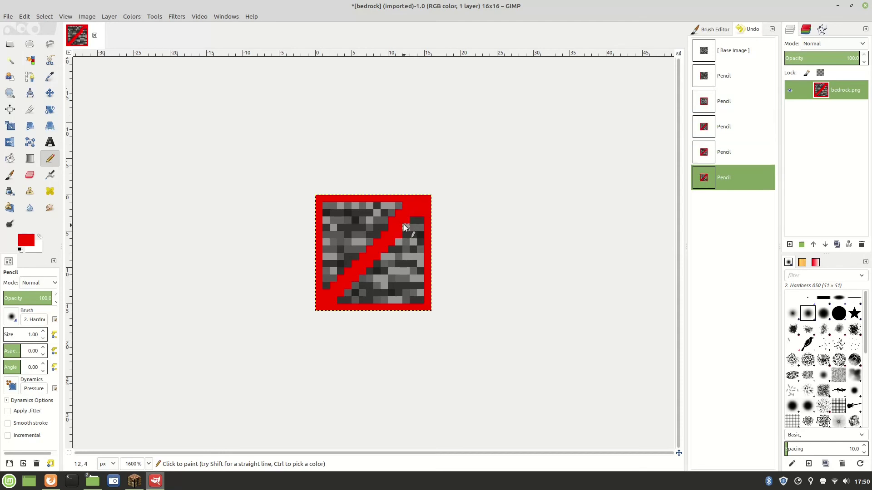
{"action": "left_click", "coordinate": [407, 228]}
{"action": "left_click", "coordinate": [412, 222]}
{"action": "left_click", "coordinate": [411, 224]}
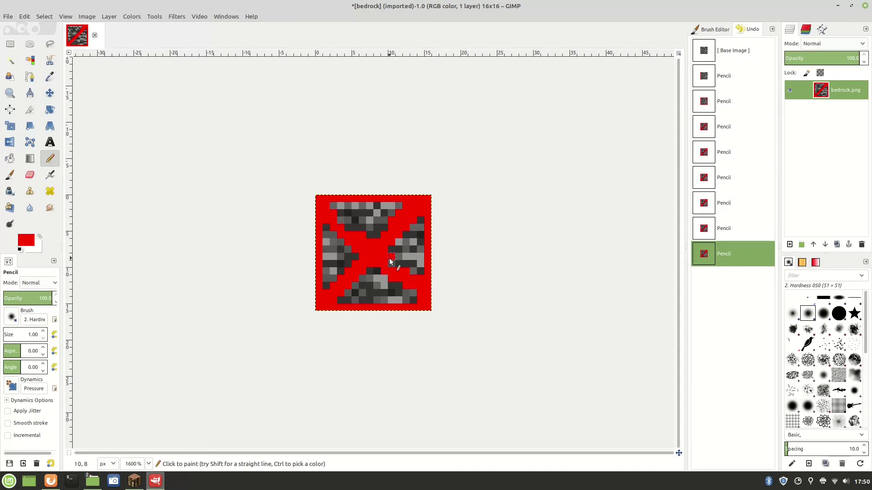
{"action": "left_click", "coordinate": [429, 284]}
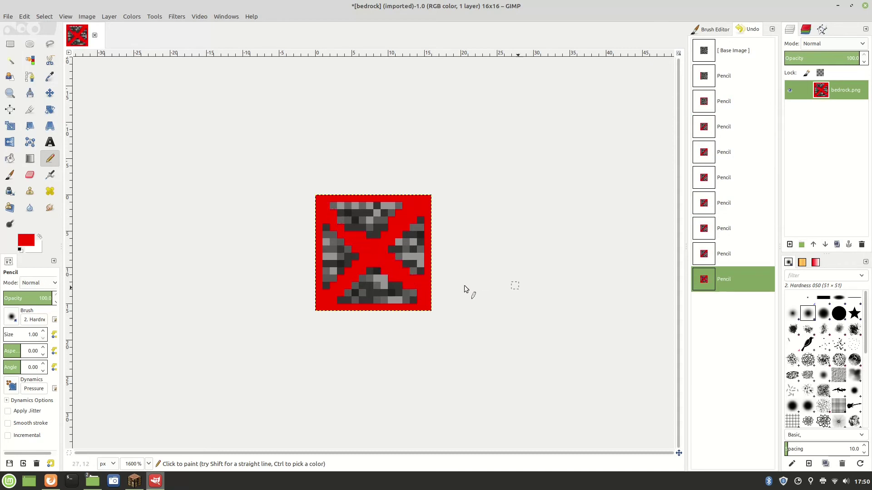
{"action": "left_click", "coordinate": [350, 225]}
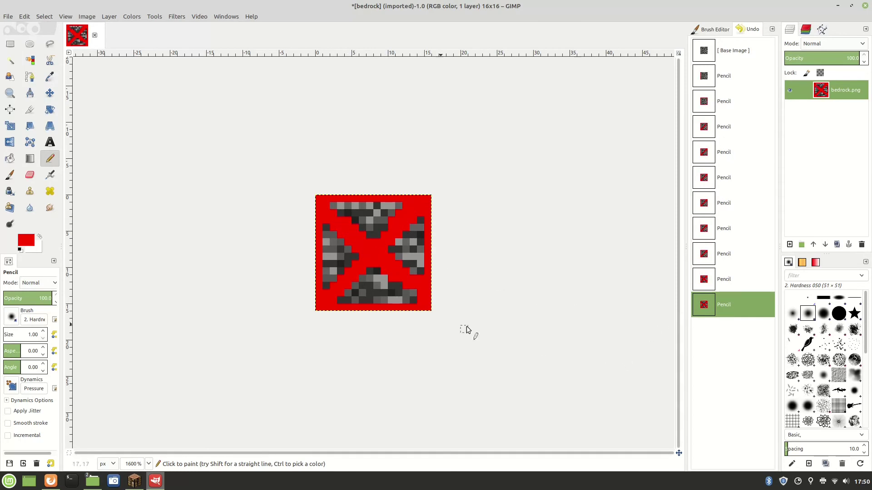
{"action": "left_click", "coordinate": [411, 302]}
{"action": "left_click", "coordinate": [412, 286]}
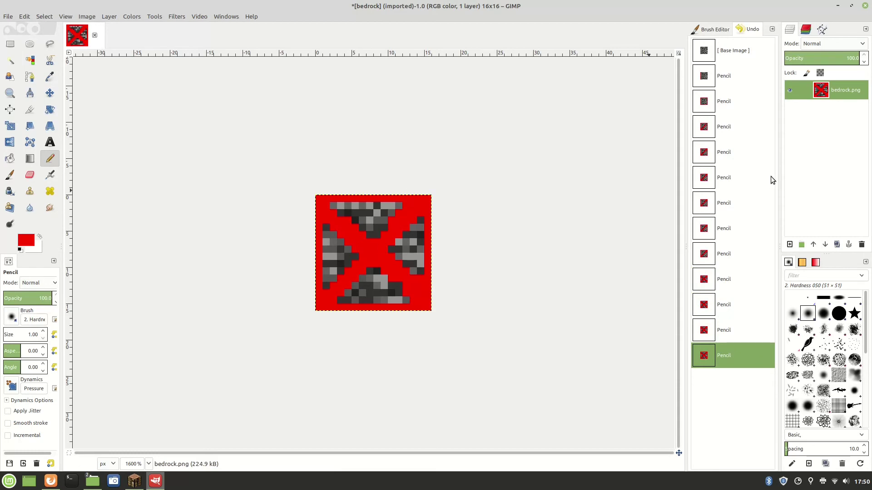
Step: Overwrite bedrock.png, quit GIMP discarding changes, and return to the block folder in Nemo
{"action": "left_click", "coordinate": [9, 19]}
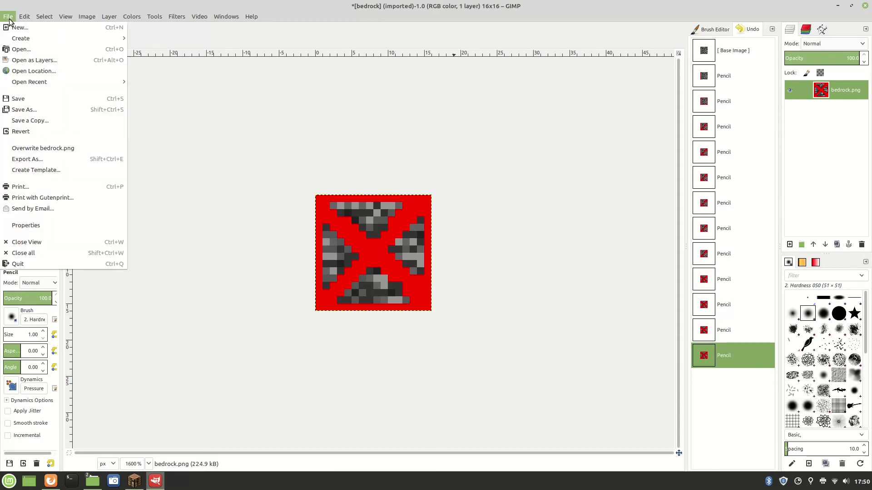
{"action": "left_click", "coordinate": [82, 149]}
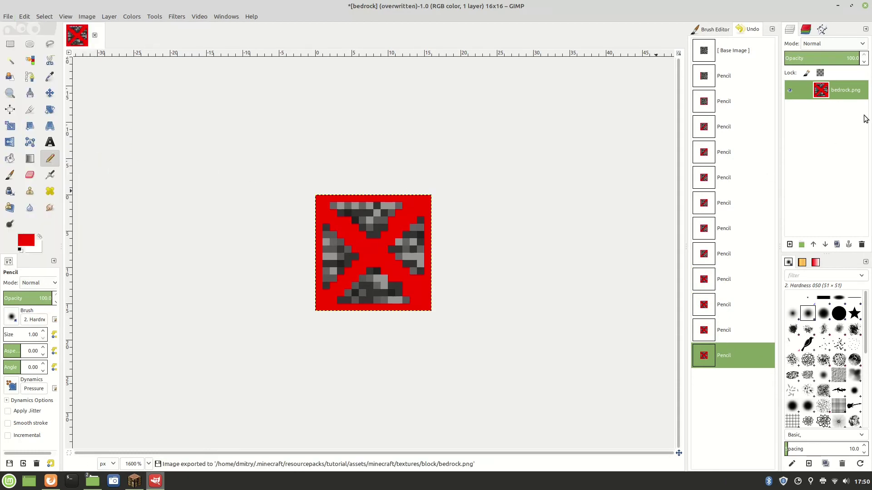
{"action": "left_click", "coordinate": [865, 6]}
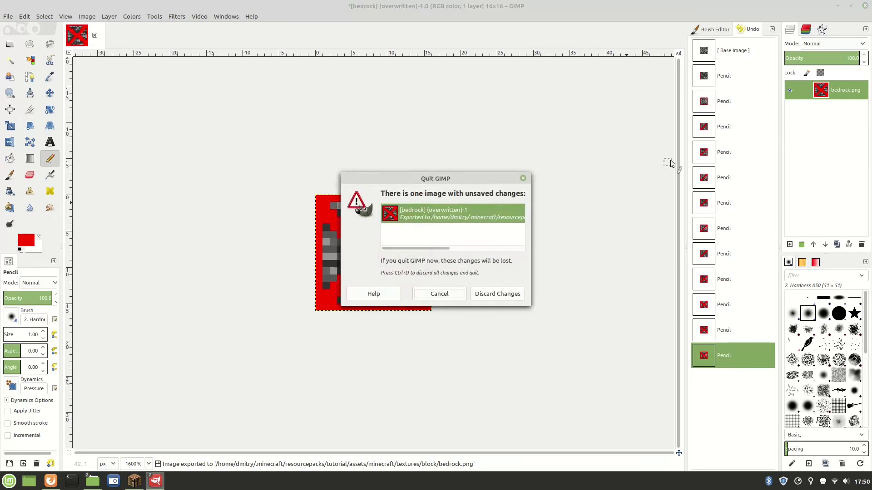
{"action": "left_click", "coordinate": [519, 294]}
{"action": "left_click", "coordinate": [289, 222]}
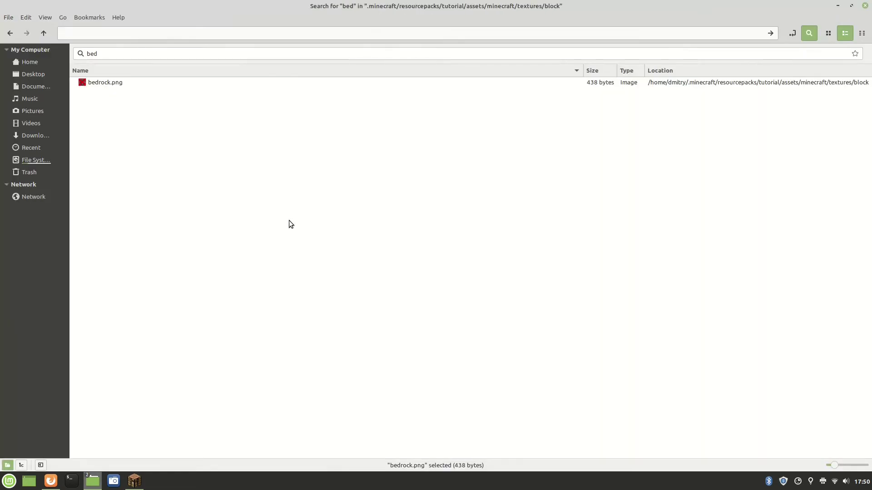
{"action": "left_click", "coordinate": [11, 34]}
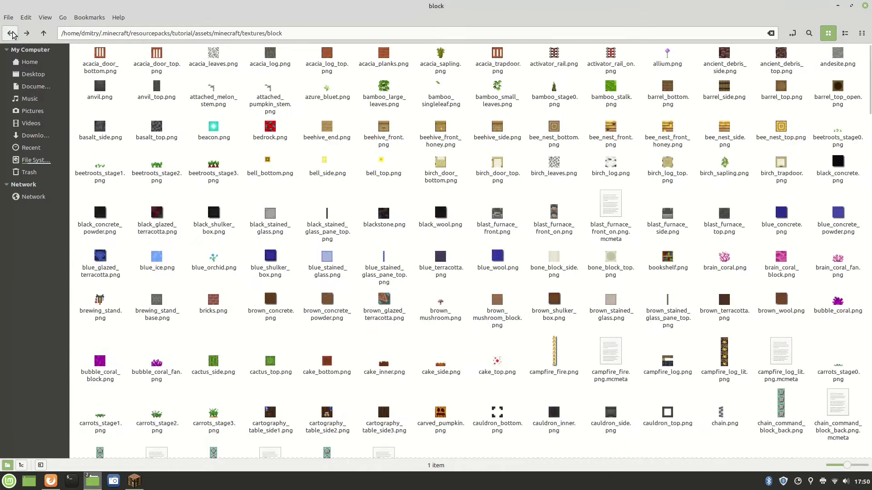
Step: In Minecraft's Resource Packs screen, move the tutorial pack into the Selected list
{"action": "left_click", "coordinate": [136, 482]}
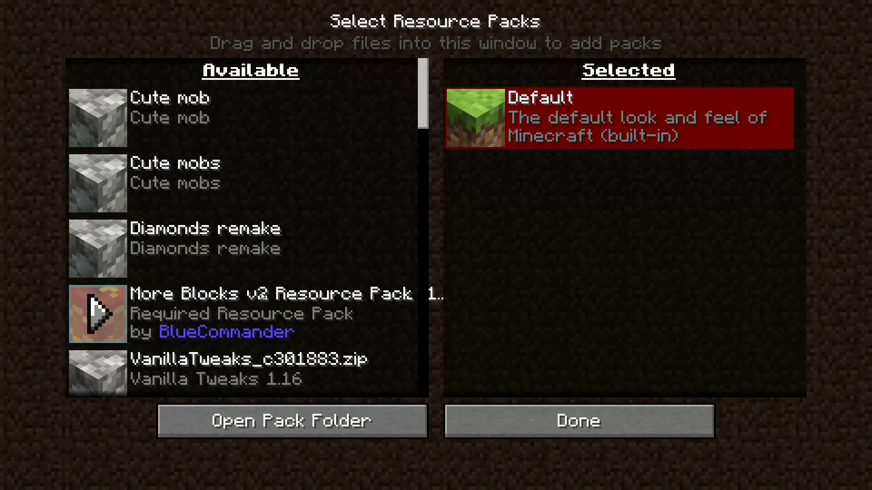
{"action": "scroll", "coordinate": [270, 273], "scroll_direction": "down", "scroll_amount": 20}
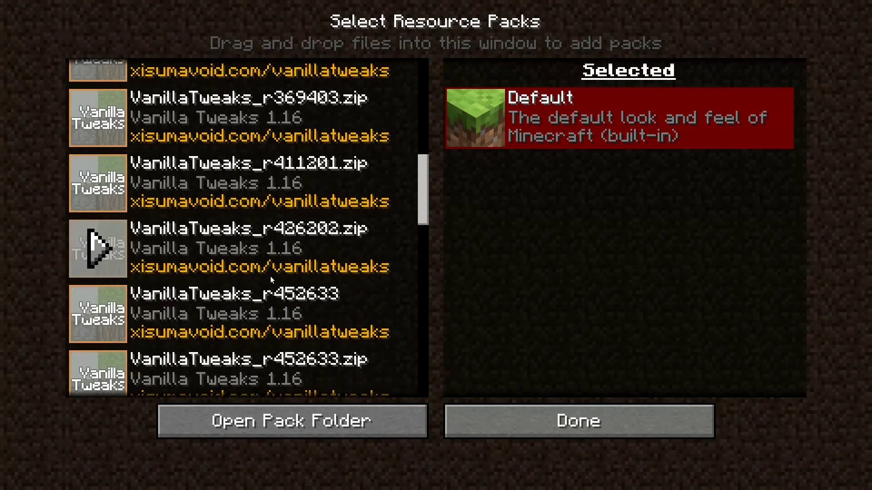
{"action": "scroll", "coordinate": [279, 298], "scroll_direction": "down", "scroll_amount": 11}
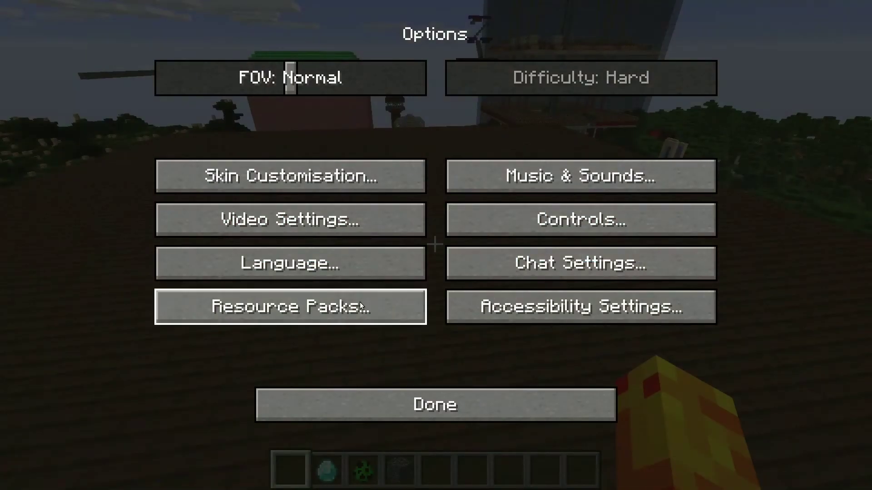
{"action": "left_click", "coordinate": [359, 304]}
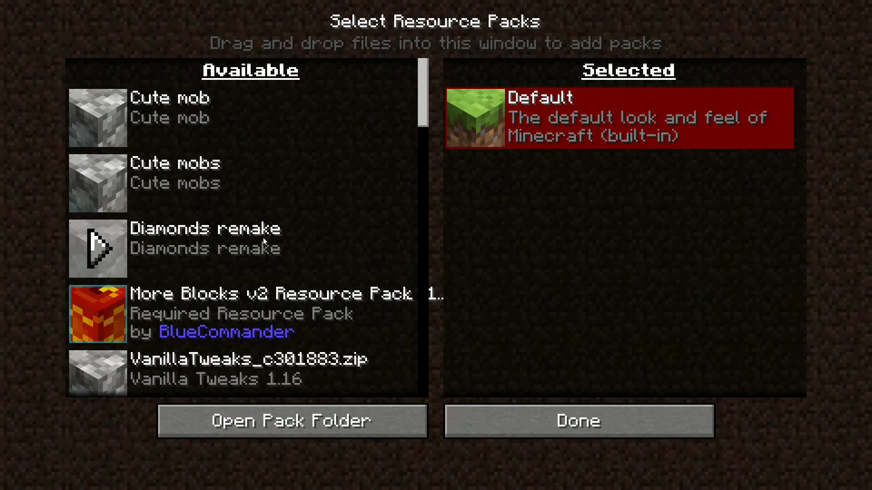
{"action": "scroll", "coordinate": [266, 249], "scroll_direction": "down", "scroll_amount": 10}
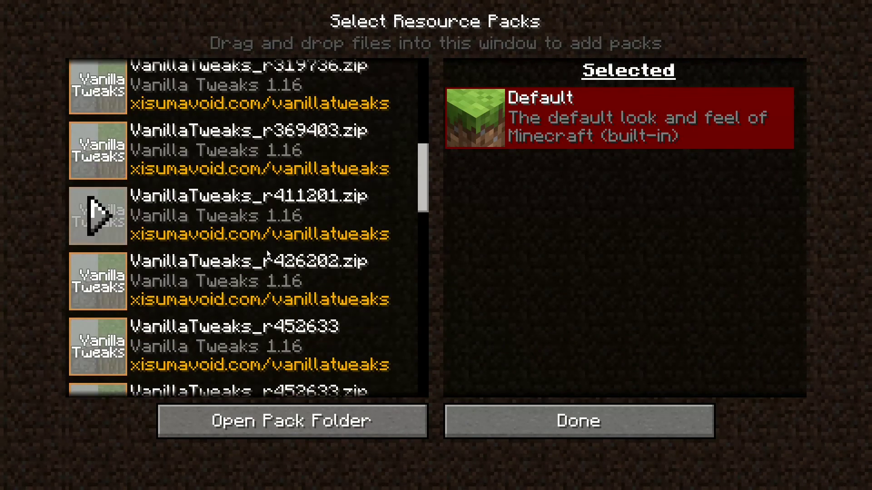
{"action": "scroll", "coordinate": [272, 268], "scroll_direction": "down", "scroll_amount": 10}
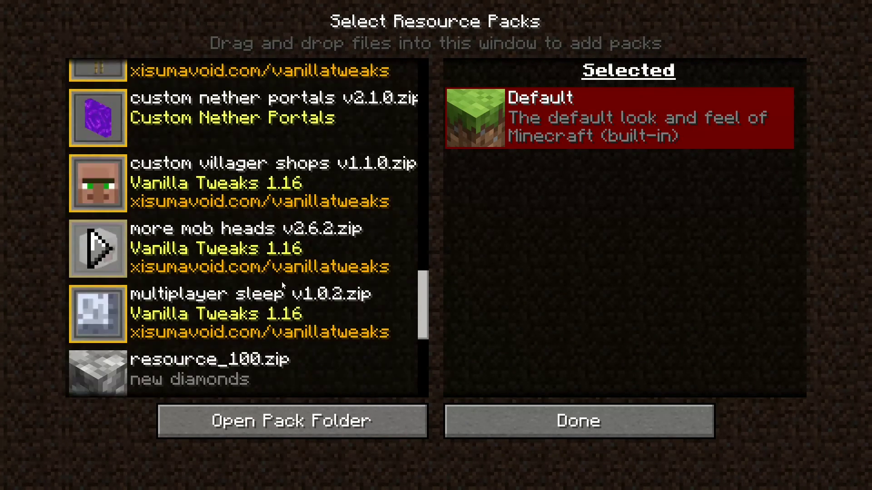
{"action": "scroll", "coordinate": [282, 282], "scroll_direction": "down", "scroll_amount": 3}
{"action": "scroll", "coordinate": [282, 282], "scroll_direction": "down", "scroll_amount": 2}
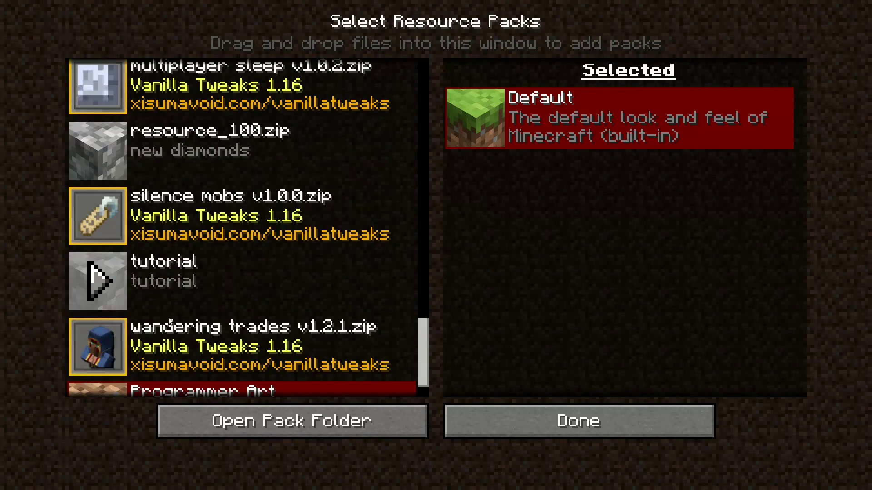
{"action": "left_click", "coordinate": [111, 287]}
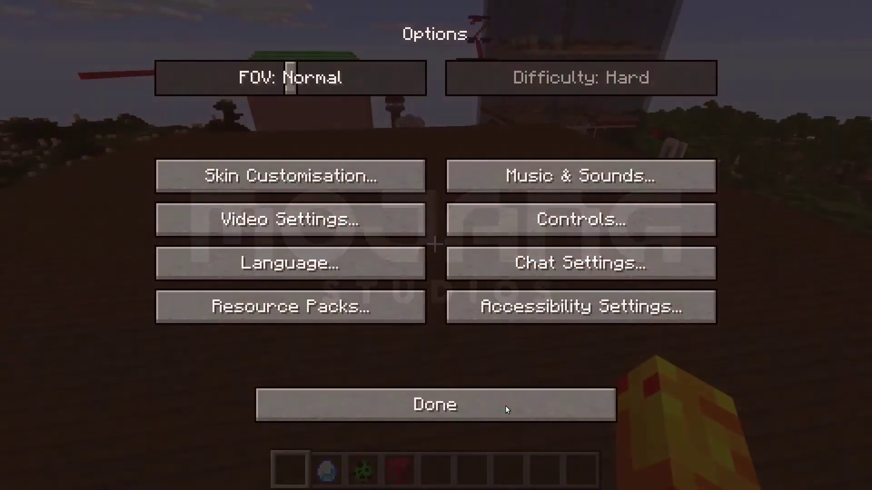
Step: Resume the game, hold the diamond, then place a red-X bedrock block on the roof
{"action": "left_click", "coordinate": [506, 407]}
{"action": "left_click", "coordinate": [458, 146]}
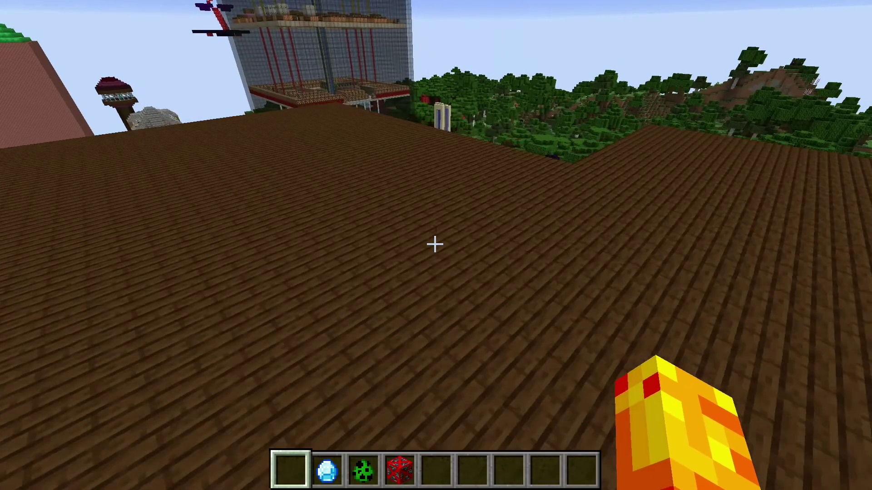
{"action": "key", "text": "2"}
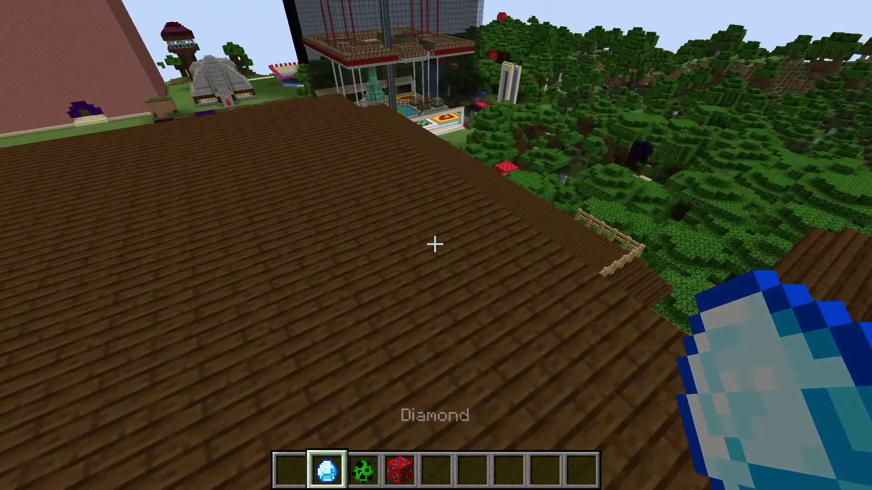
{"action": "key", "text": "e"}
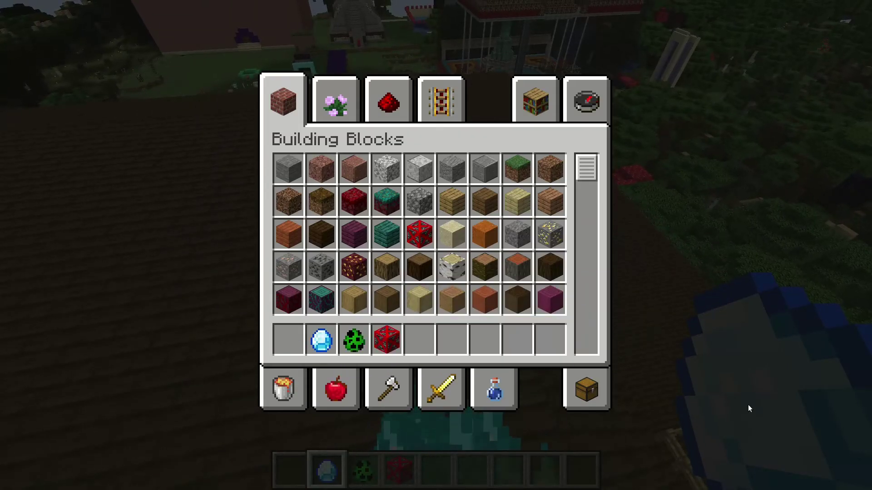
{"action": "key", "text": "e"}
{"action": "key", "text": "4"}
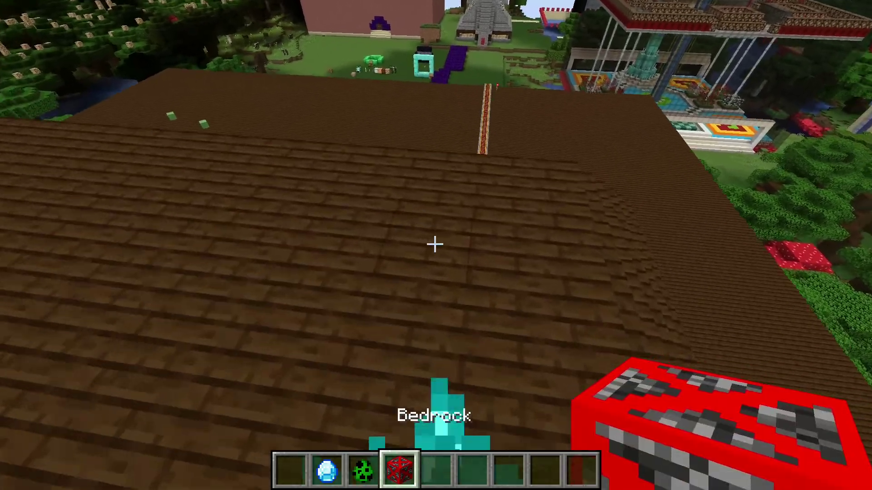
{"action": "right_click", "coordinate": [435, 244]}
Step: Fly high above the roof and back down, then hold the Creeper Spawn Egg
{"action": "key", "text": "6"}
{"action": "key", "text": "5"}
{"action": "key", "text": "space"}
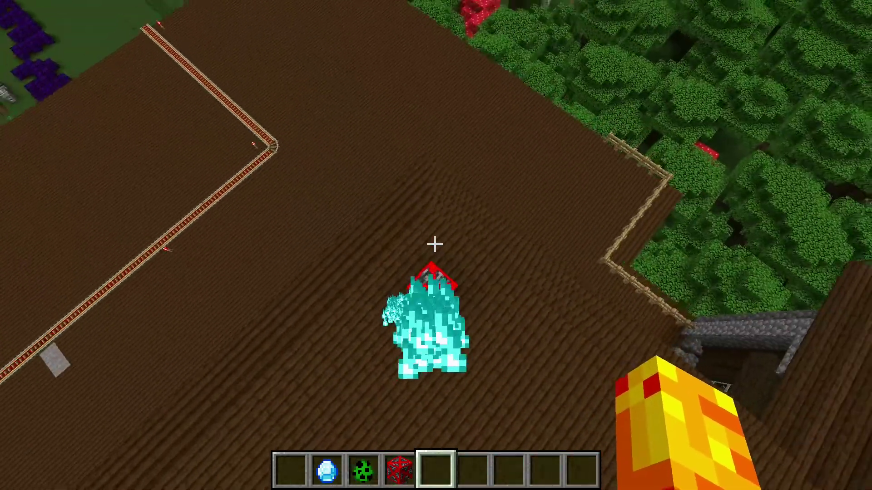
{"action": "key", "text": "shift"}
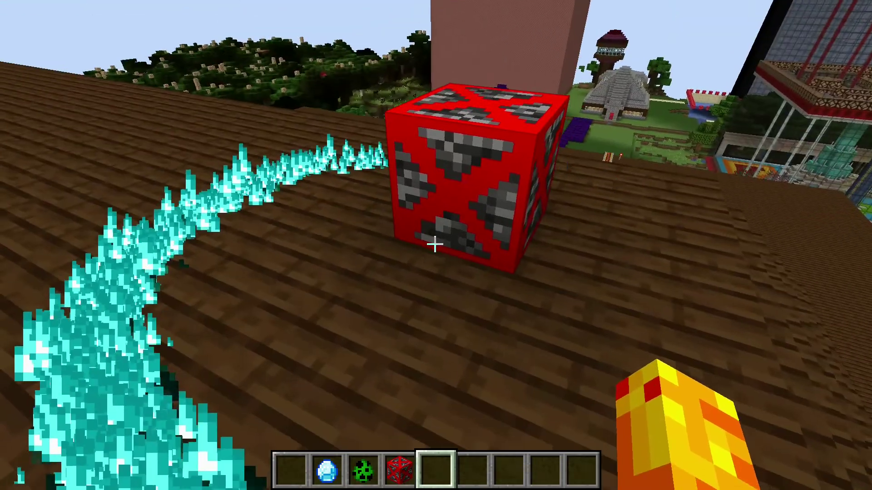
{"action": "key", "text": "3"}
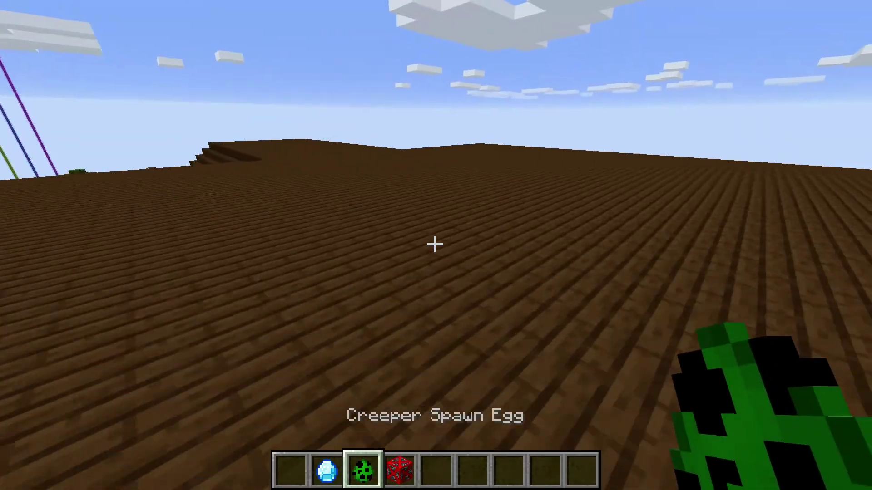
Step: With an empty hand, walk around the blue-eyed creeper and shoot cyan diamond particles toward it
{"action": "key", "text": "5"}
{"action": "key", "text": "e"}
{"action": "key", "text": "e"}
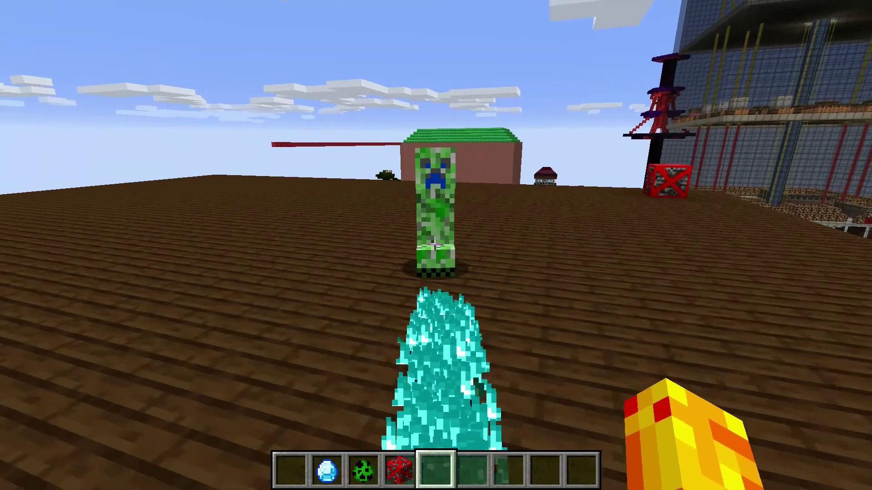
{"action": "key", "text": "w"}
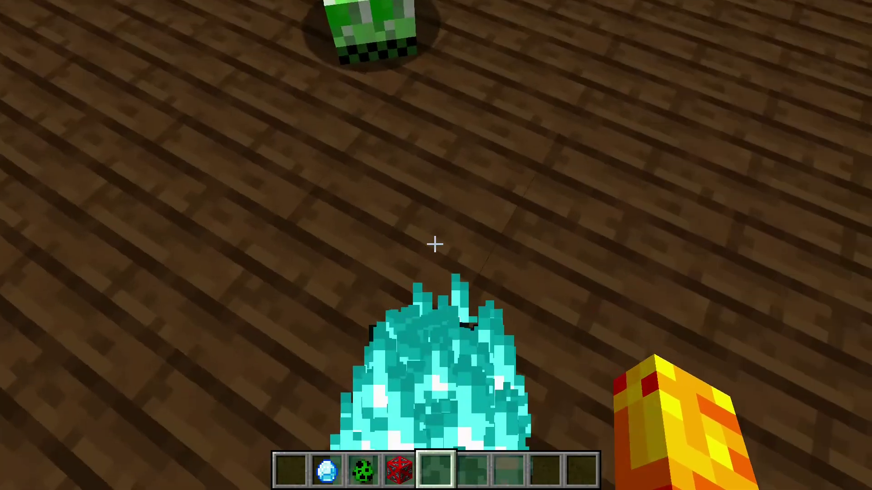
{"action": "key", "text": "space"}
{"action": "key", "text": "w"}
{"action": "key", "text": "w"}
{"action": "key", "text": "w"}
{"action": "key", "text": "w"}
{"action": "key", "text": "w"}
{"action": "key", "text": "w"}
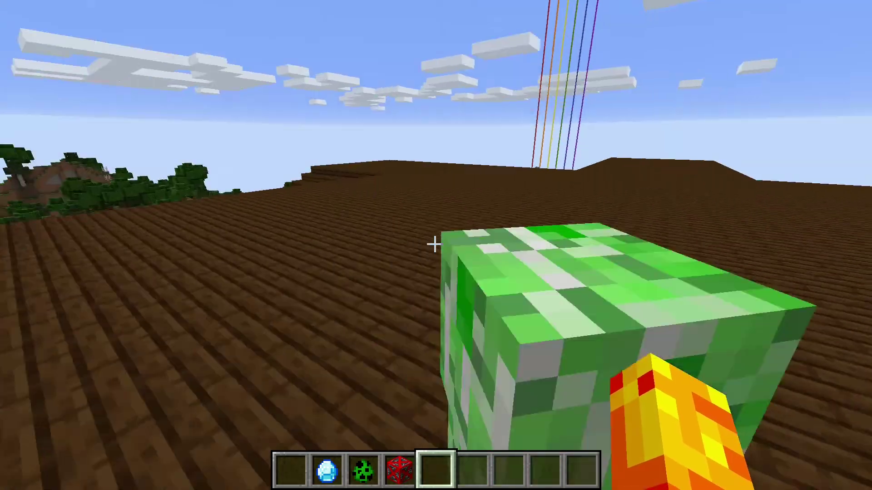
{"action": "right_click", "coordinate": [434, 244]}
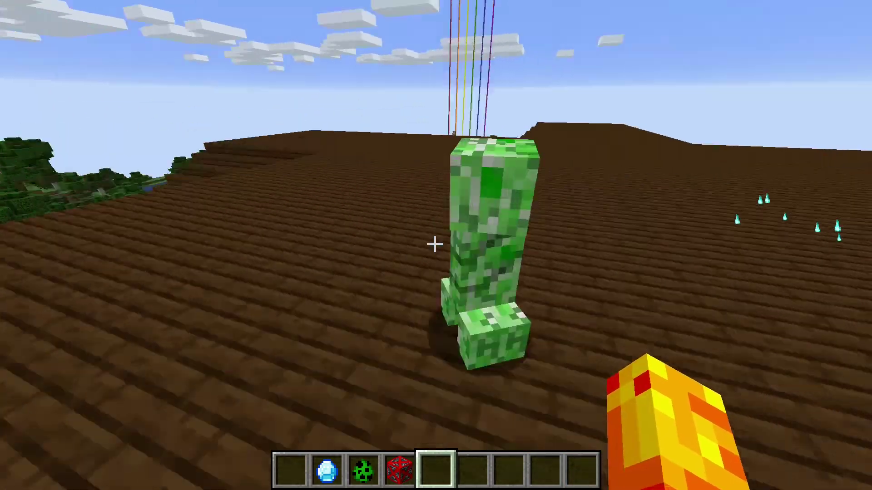
{"action": "right_click", "coordinate": [434, 244]}
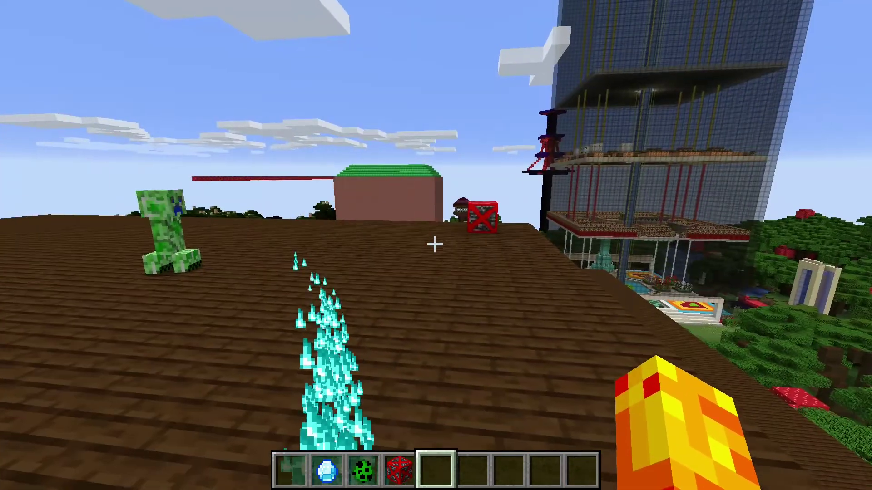
Step: In Options > Resource Packs, deselect the tutorial pack, select Cute mobs, and return to the game
{"action": "key", "text": "Escape"}
{"action": "left_click", "coordinate": [413, 279]}
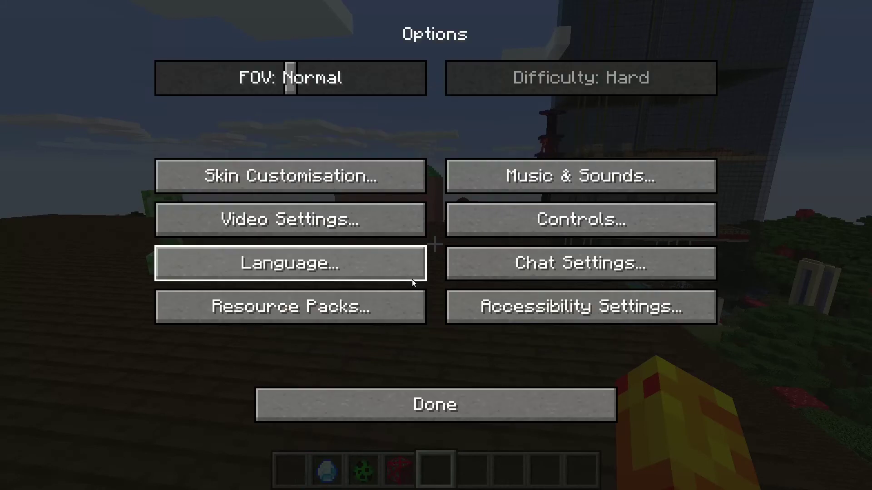
{"action": "left_click", "coordinate": [367, 300]}
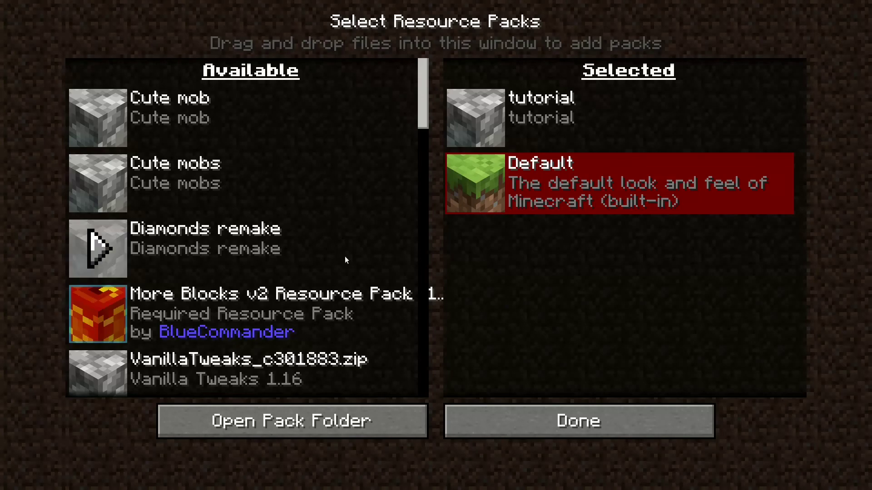
{"action": "left_click", "coordinate": [466, 131]}
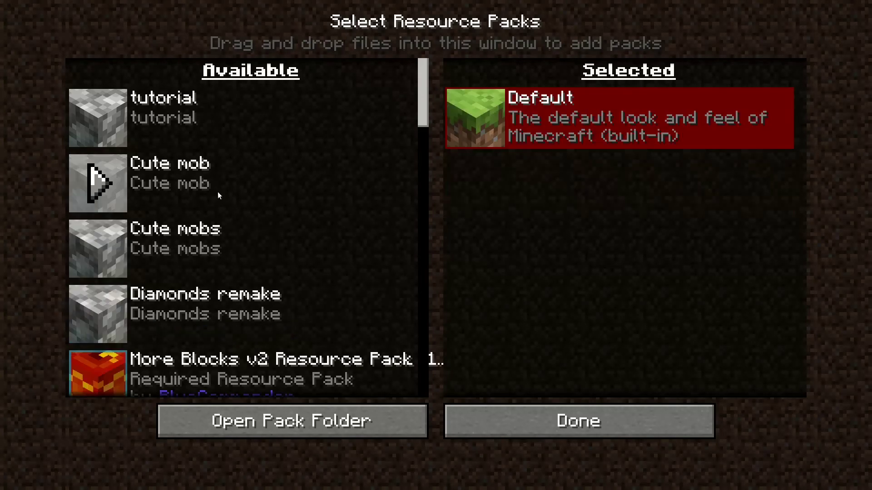
{"action": "left_click", "coordinate": [106, 248]}
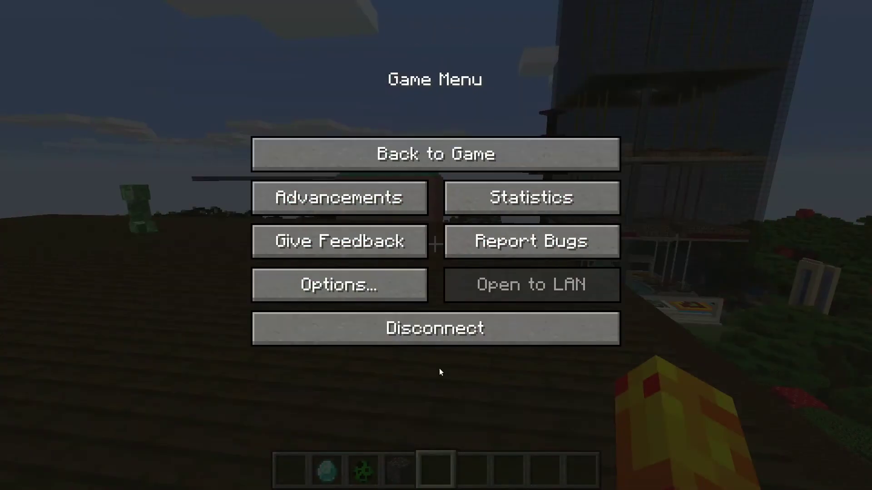
{"action": "left_click", "coordinate": [436, 153]}
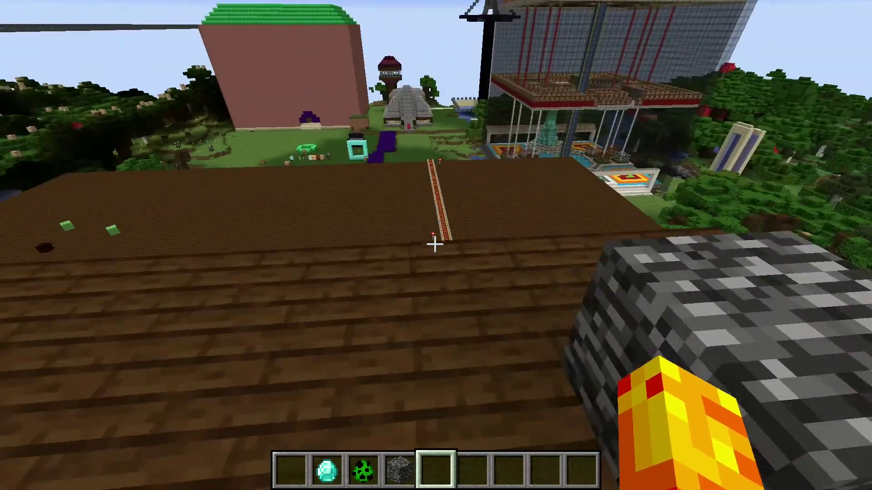
Step: Cycle through hotbar slots 3, 2, 4 and 5 to show the default textures
{"action": "key", "text": "3"}
{"action": "key", "text": "2"}
{"action": "key", "text": "4"}
{"action": "key", "text": "5"}
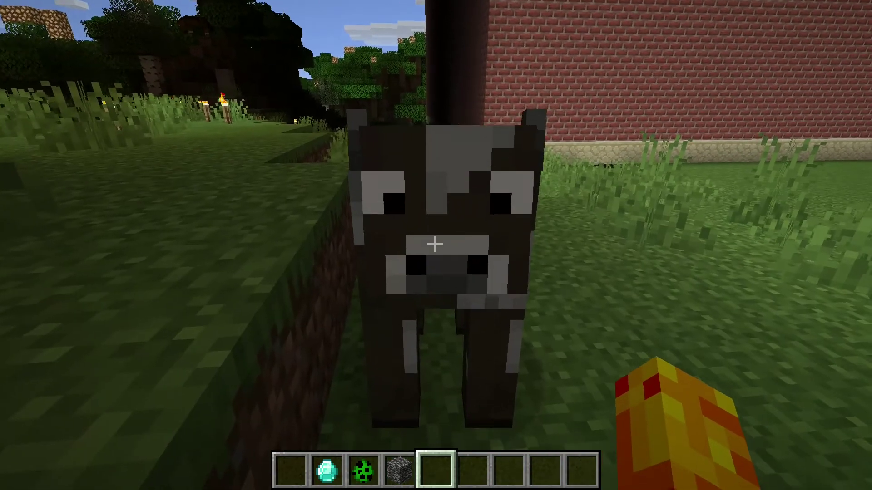
Step: Search 'shee' in the creative inventory, then spawn a sheep on the grass with its spawn egg
{"action": "key", "text": "e"}
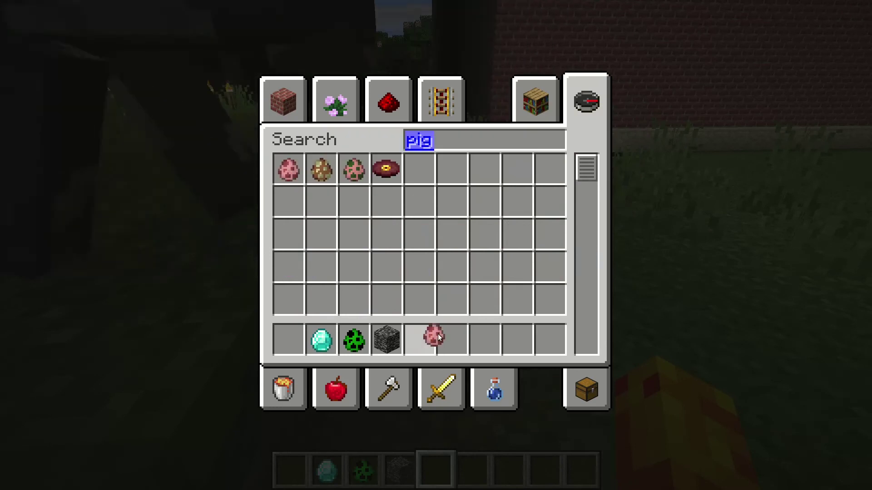
{"action": "key", "text": "BackSpace"}
{"action": "type", "text": "sh"}
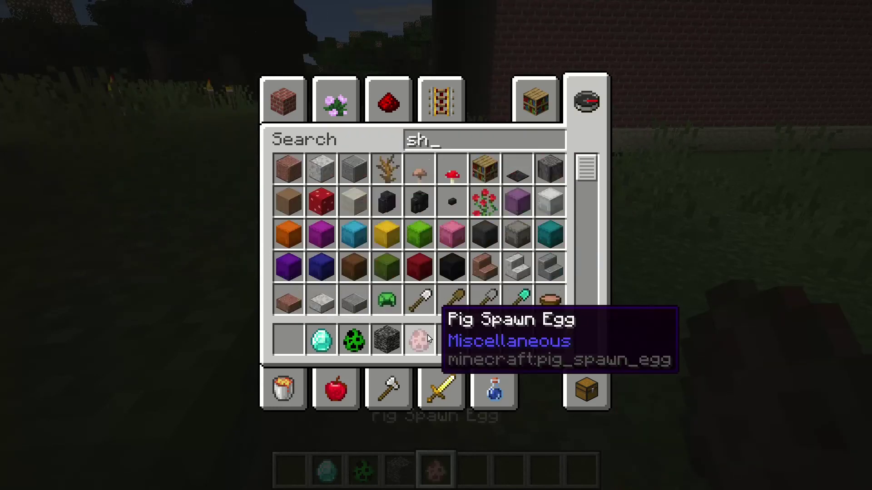
{"action": "type", "text": "eep"}
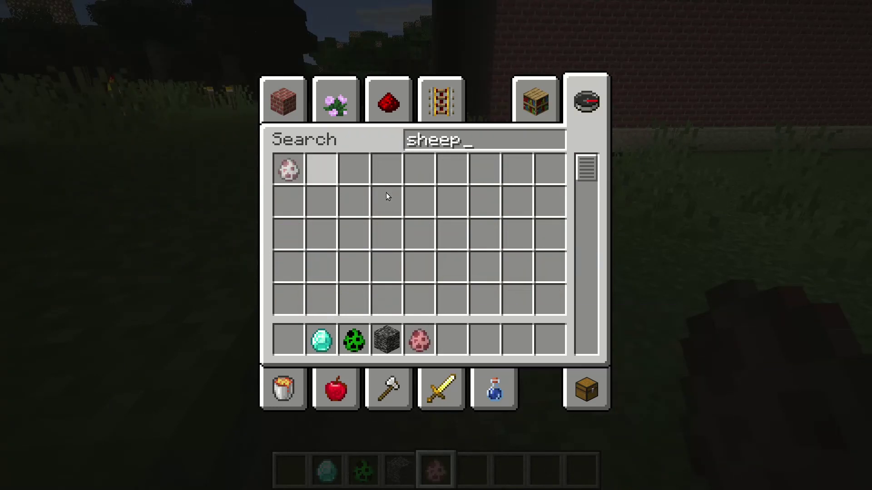
{"action": "key", "text": "Escape"}
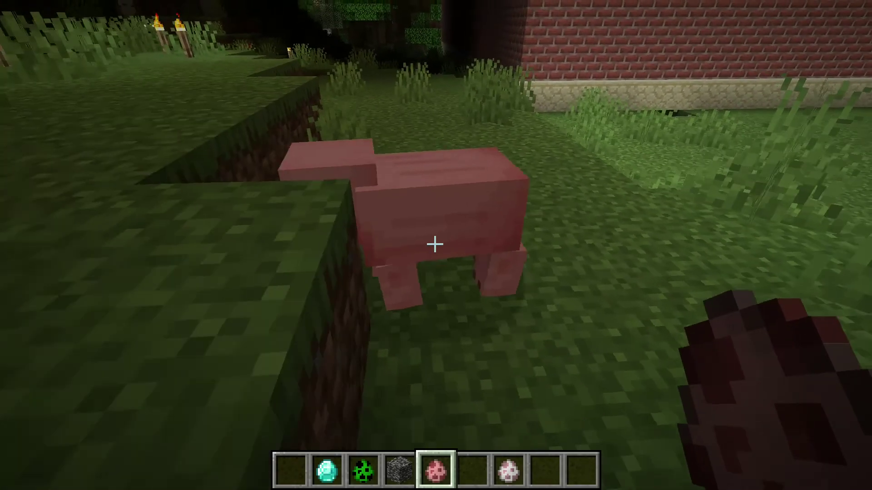
{"action": "key", "text": "7"}
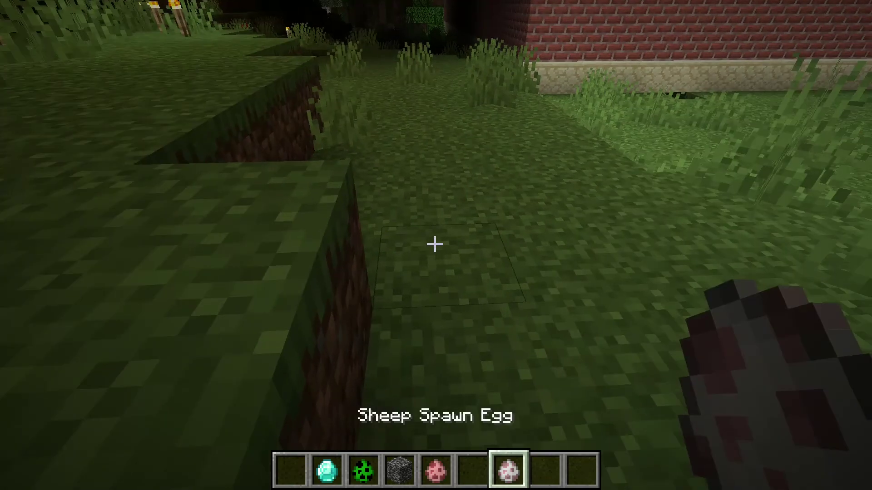
{"action": "right_click", "coordinate": [435, 245]}
{"action": "key", "text": "8"}
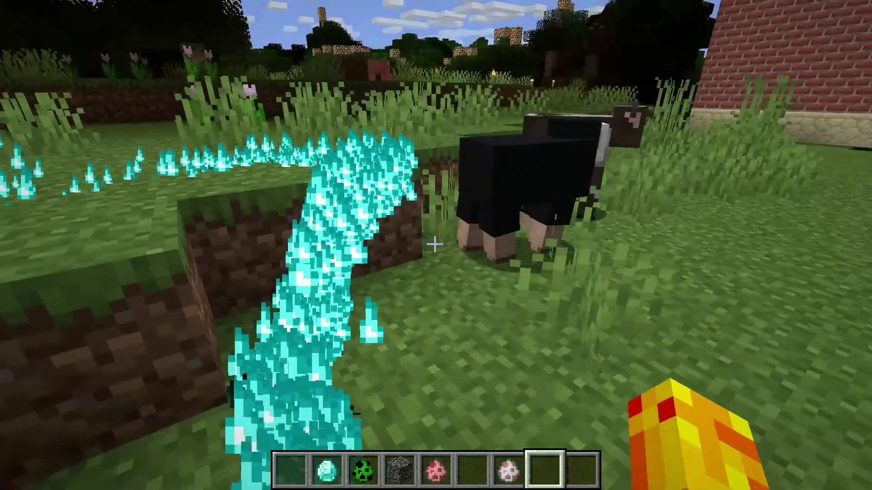
Step: Scroll the hotbar and tour the meadow, viewing the cute-styled sheep, pig and cow
{"action": "scroll", "coordinate": [436, 245], "scroll_direction": "up", "scroll_amount": 2}
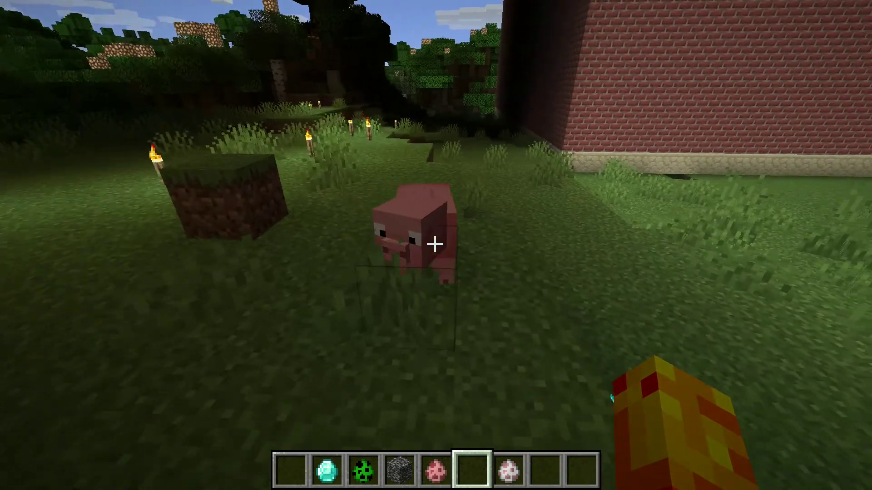
{"action": "right_click", "coordinate": [435, 244]}
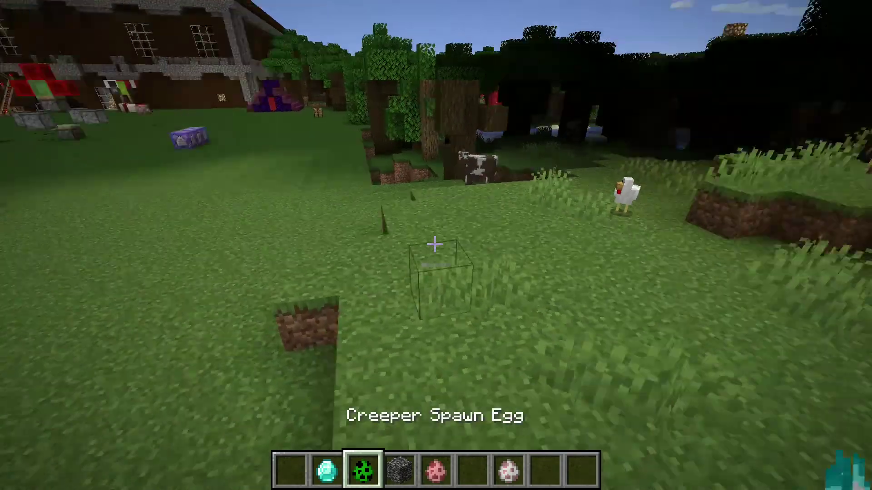
Step: Emit the diamond particle stream, view the player in third person, then hold the Creeper Spawn Egg
{"action": "key", "text": "2"}
{"action": "right_click", "coordinate": [435, 244]}
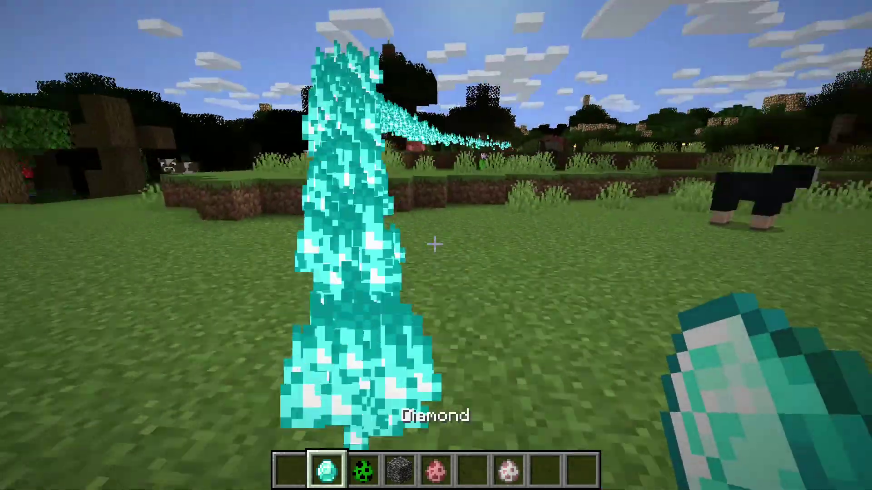
{"action": "key", "text": "F5"}
{"action": "key", "text": "F5"}
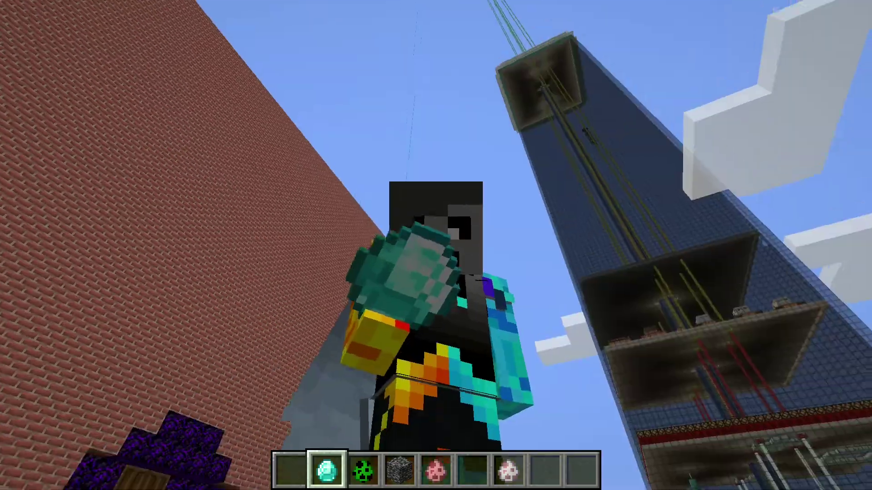
{"action": "key", "text": "1"}
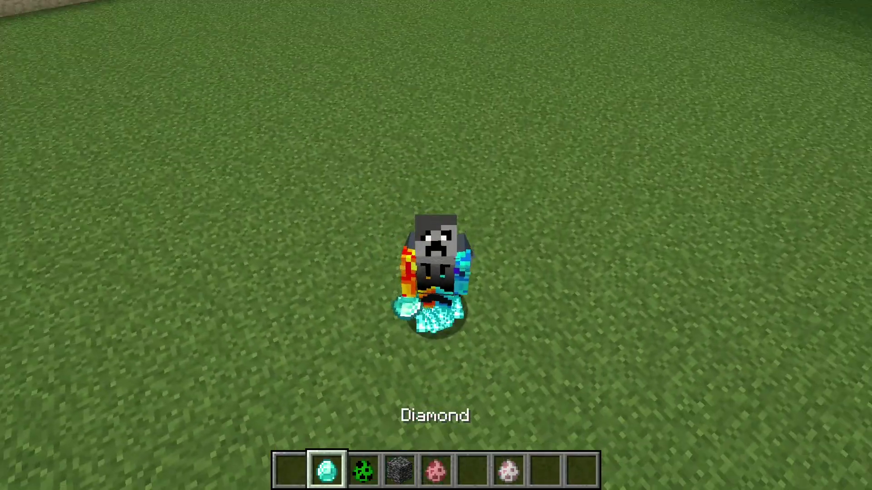
{"action": "key", "text": "3"}
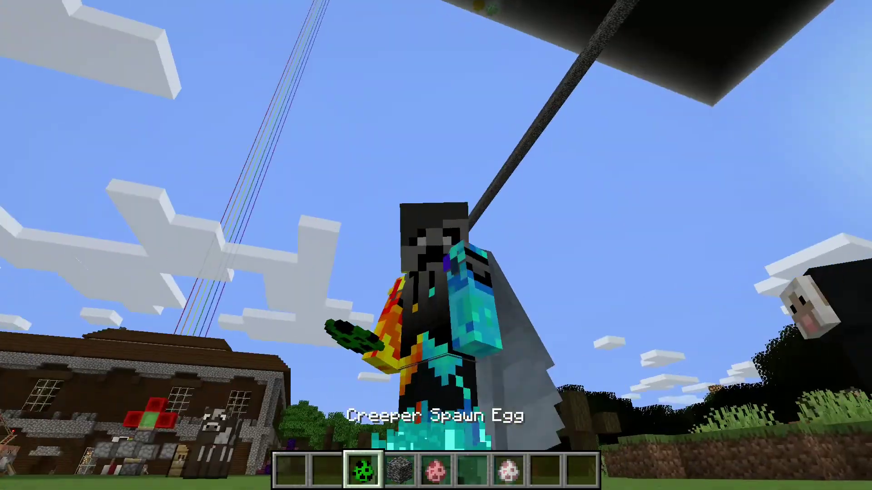